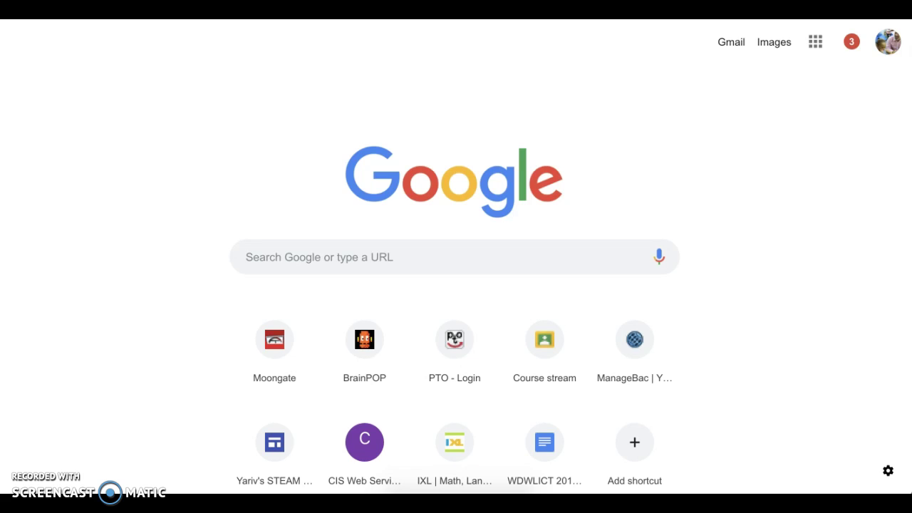
# Step: Open Google Calendar from the Google apps and hide the Test calendar
pyautogui.click(814, 42)
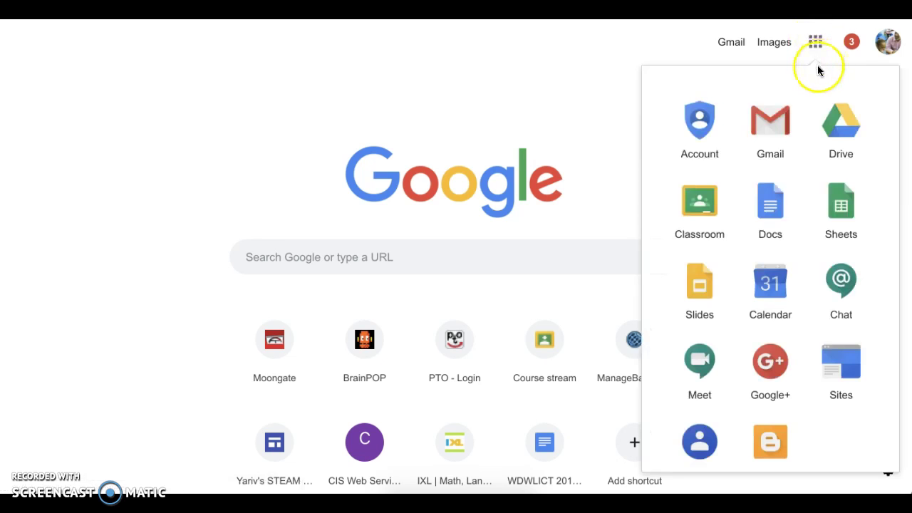
pyautogui.click(774, 286)
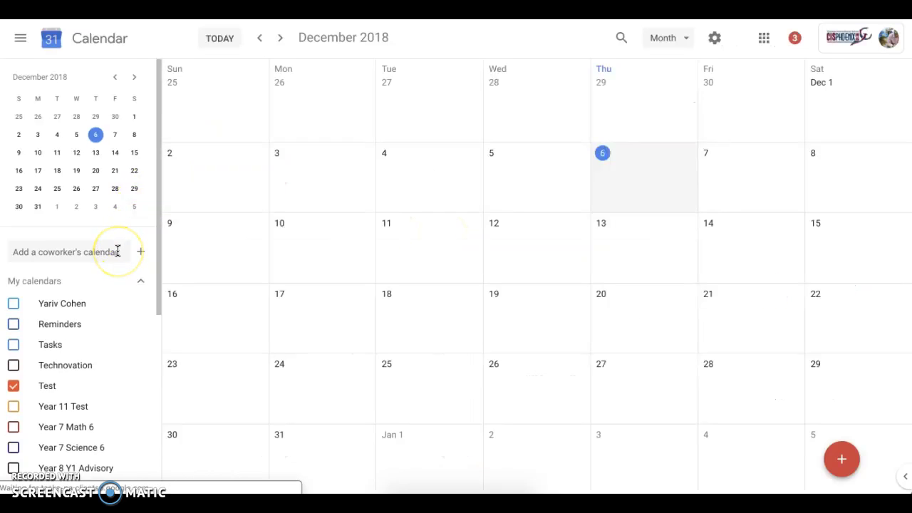
pyautogui.click(15, 387)
# Step: Create a new calendar named "Test 2" and return to the month view
pyautogui.click(116, 252)
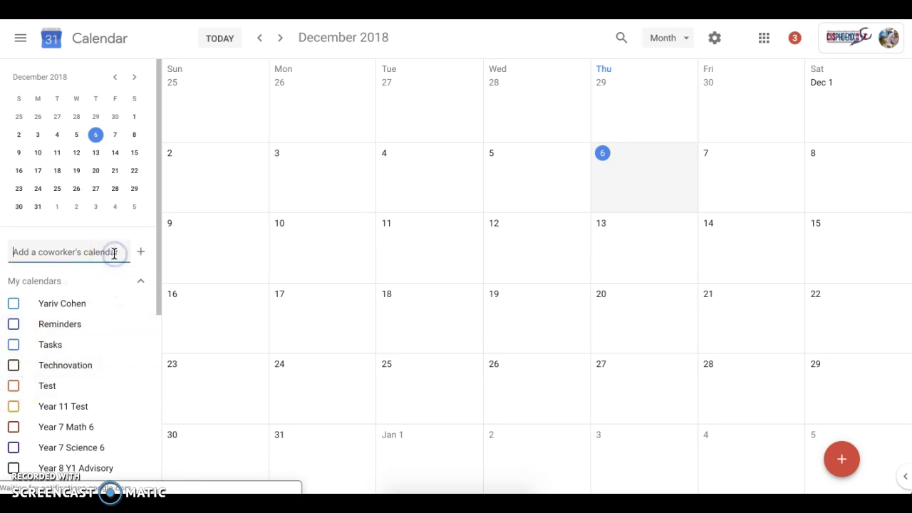
pyautogui.click(141, 253)
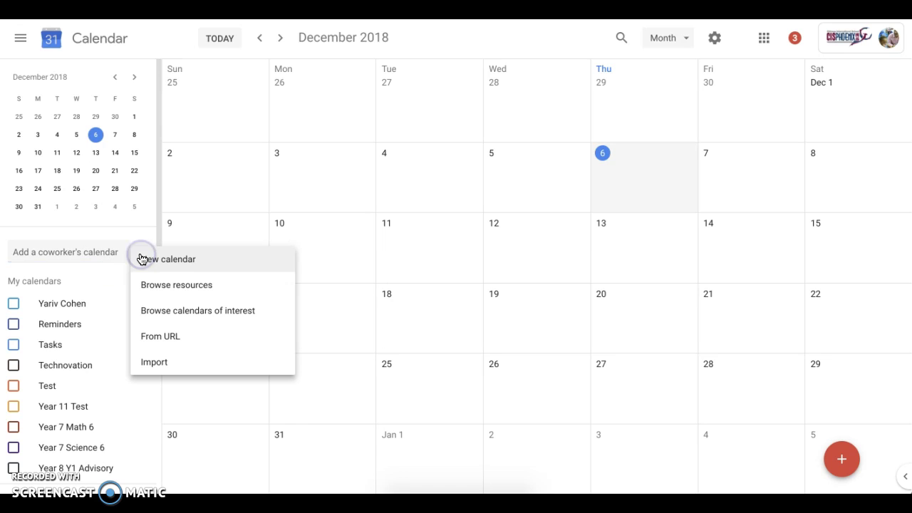
pyautogui.click(156, 262)
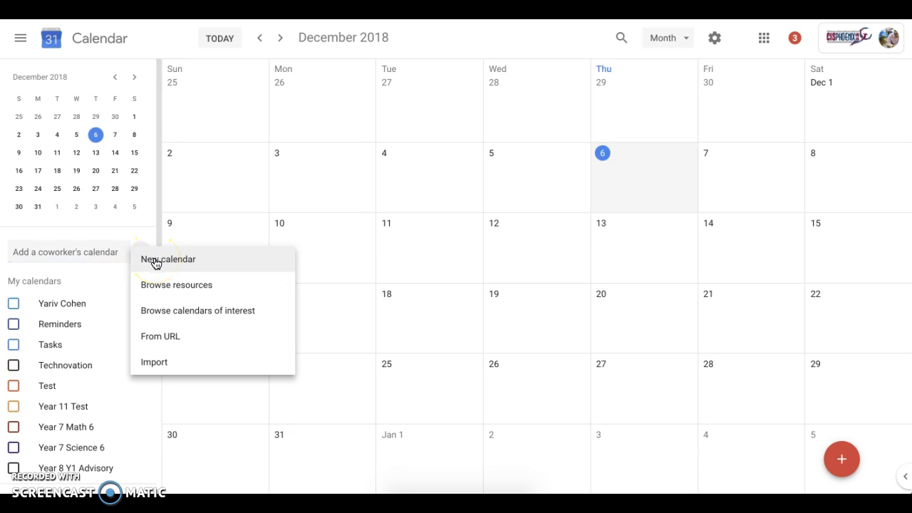
pyautogui.click(153, 260)
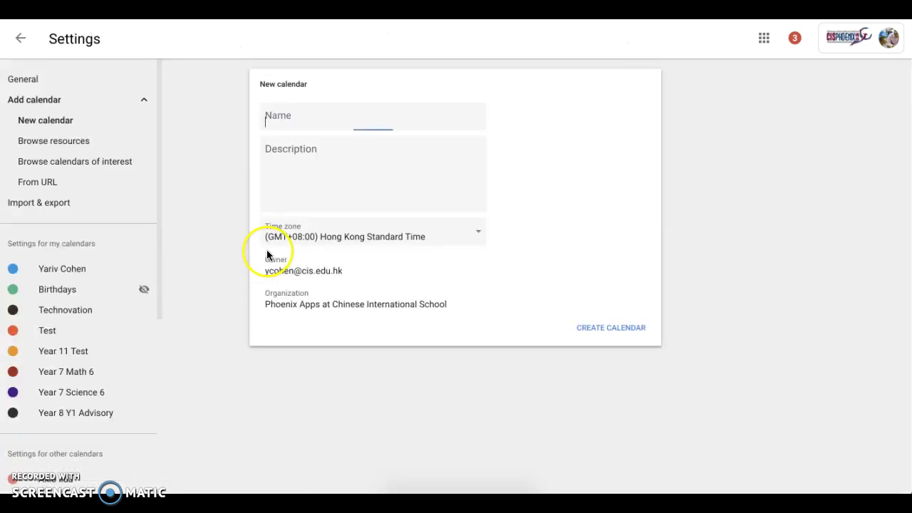
pyautogui.write('Test 2')
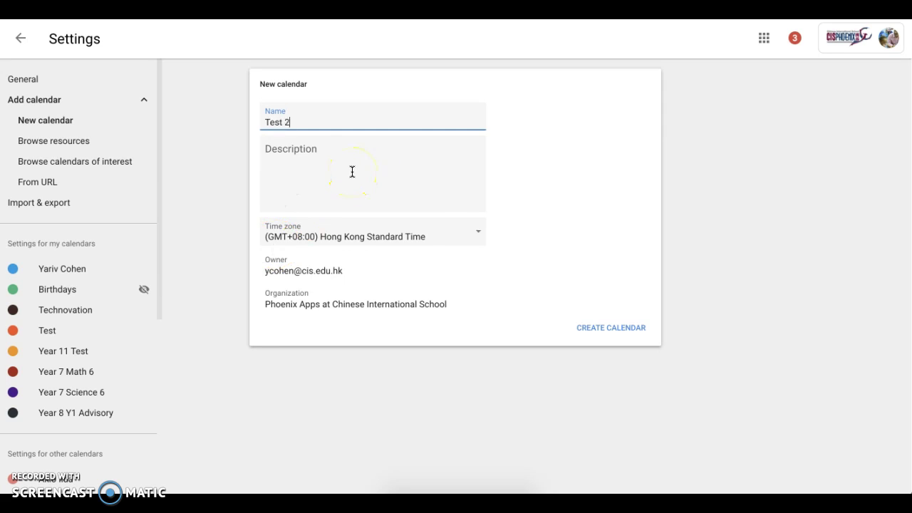
pyautogui.click(630, 333)
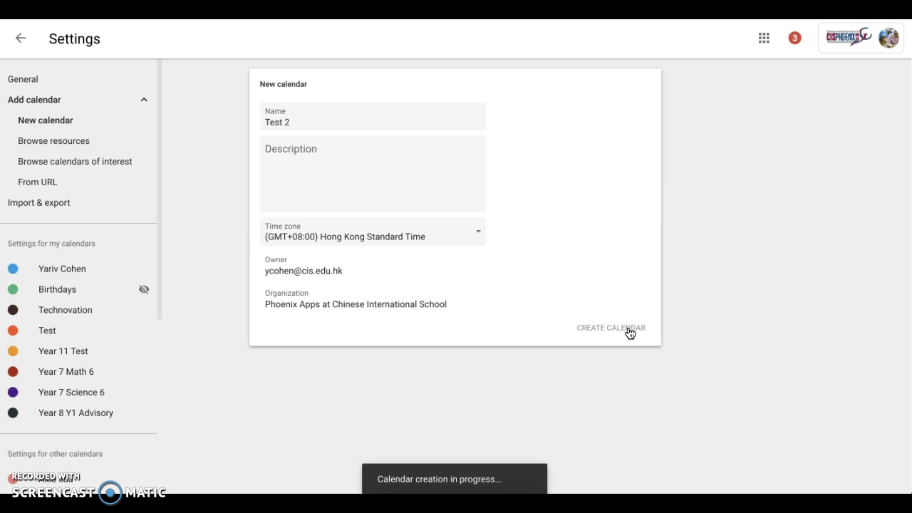
pyautogui.click(428, 413)
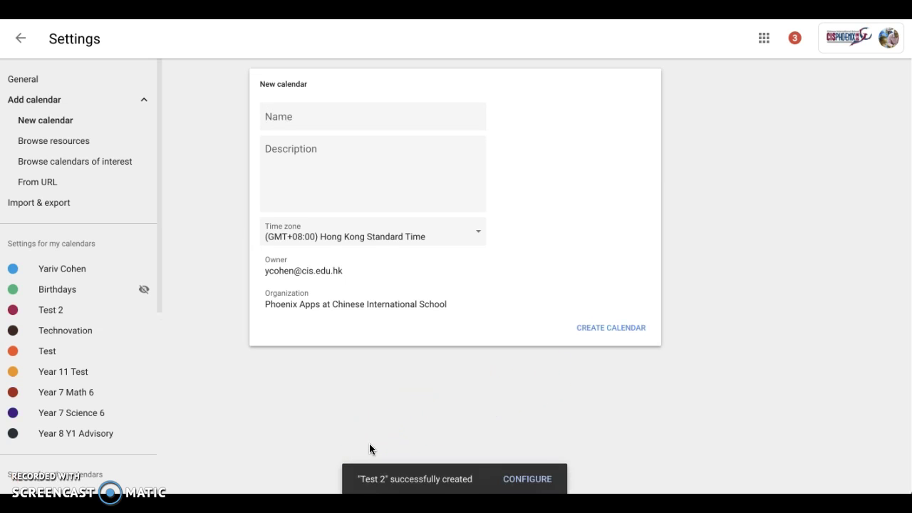
pyautogui.click(20, 38)
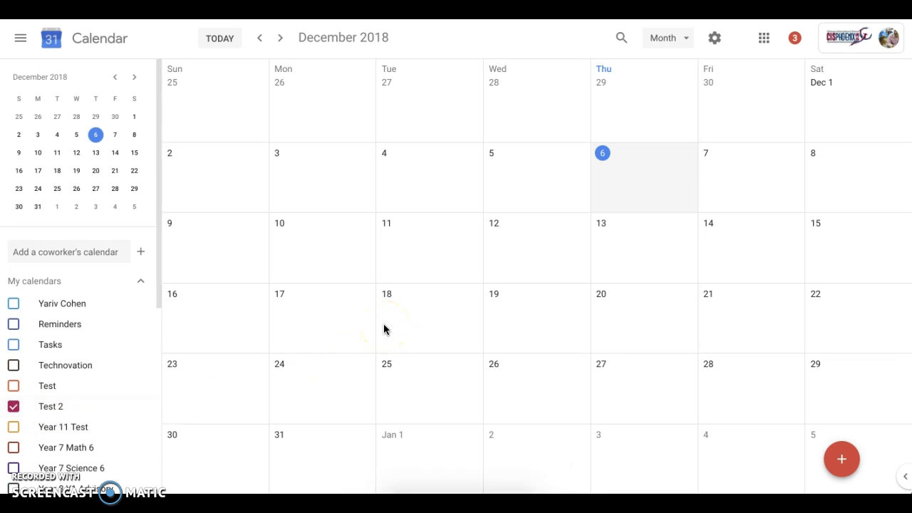
# Step: Open the Chinese International School services page in a new browser tab and go to Moongate
pyautogui.press('super+t')
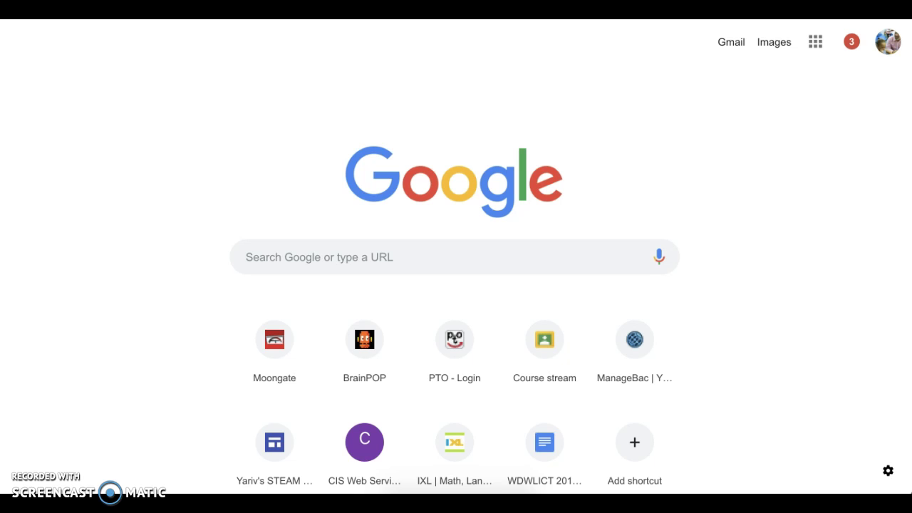
pyautogui.click(232, 14)
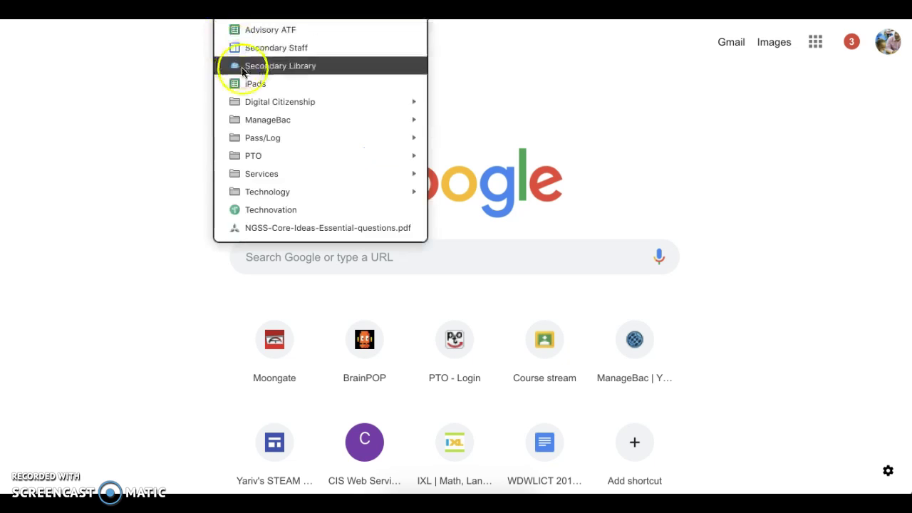
pyautogui.moveTo(249, 121)
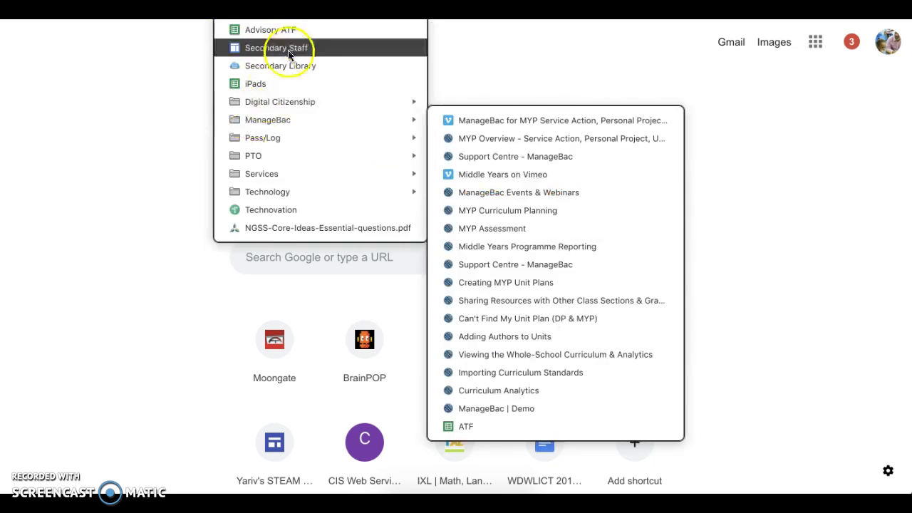
pyautogui.moveTo(257, 146)
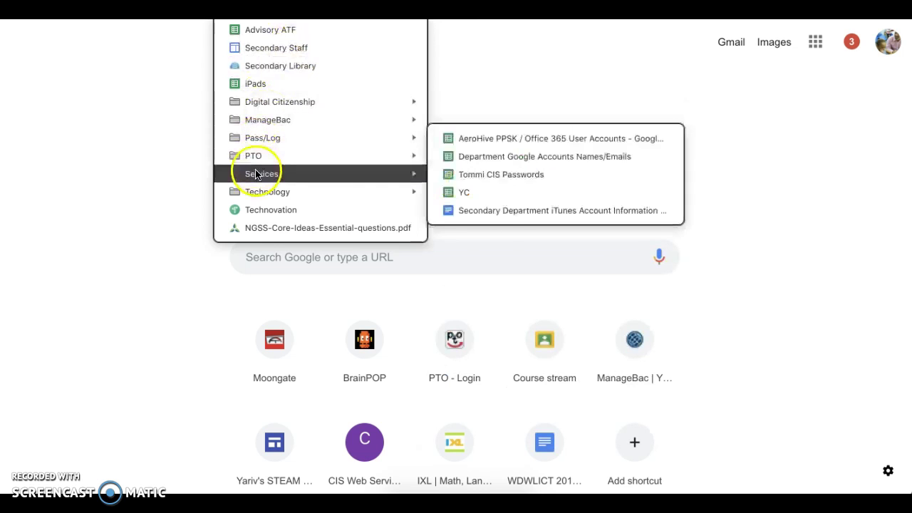
pyautogui.moveTo(377, 174)
pyautogui.click(489, 174)
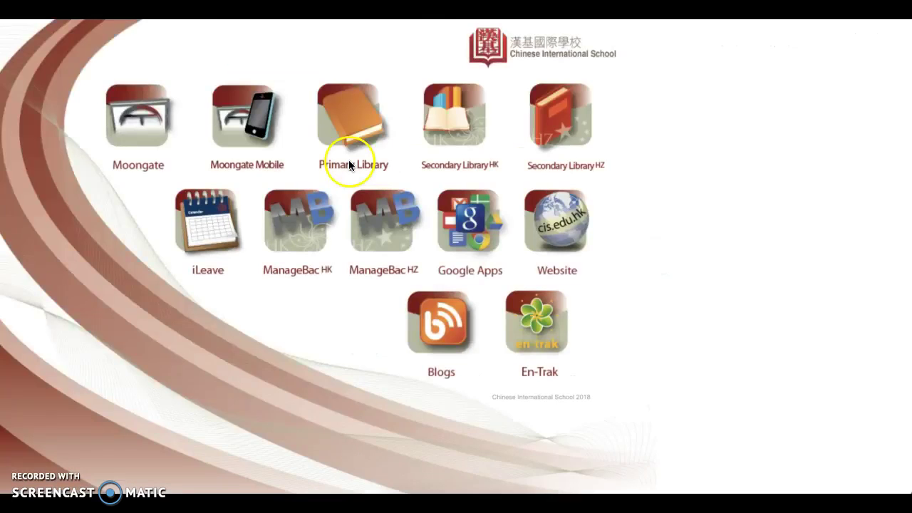
pyautogui.click(132, 128)
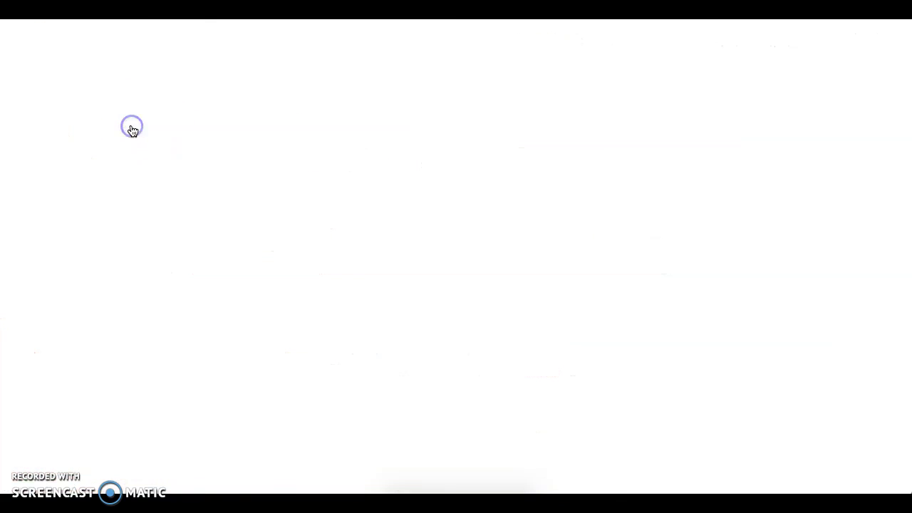
# Step: Export the timetable as a CSV file from the My Profile page in Moongate
pyautogui.click(369, 152)
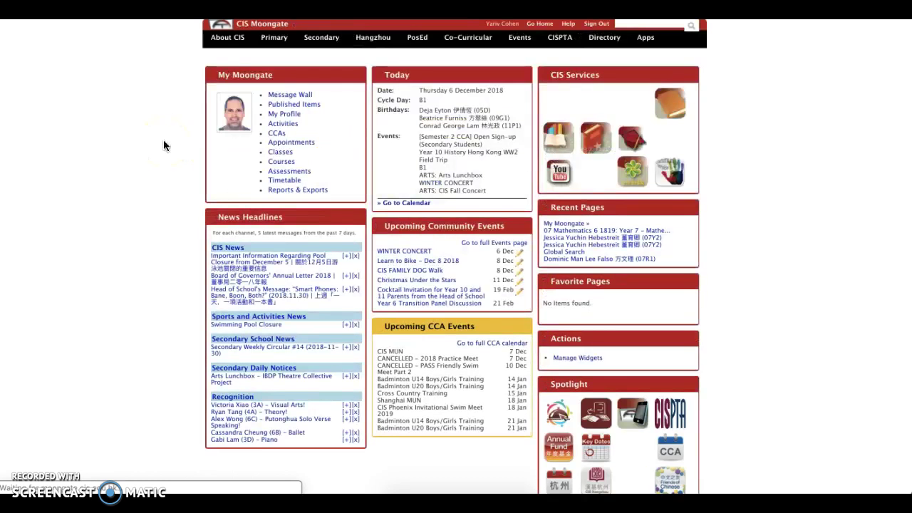
pyautogui.click(285, 116)
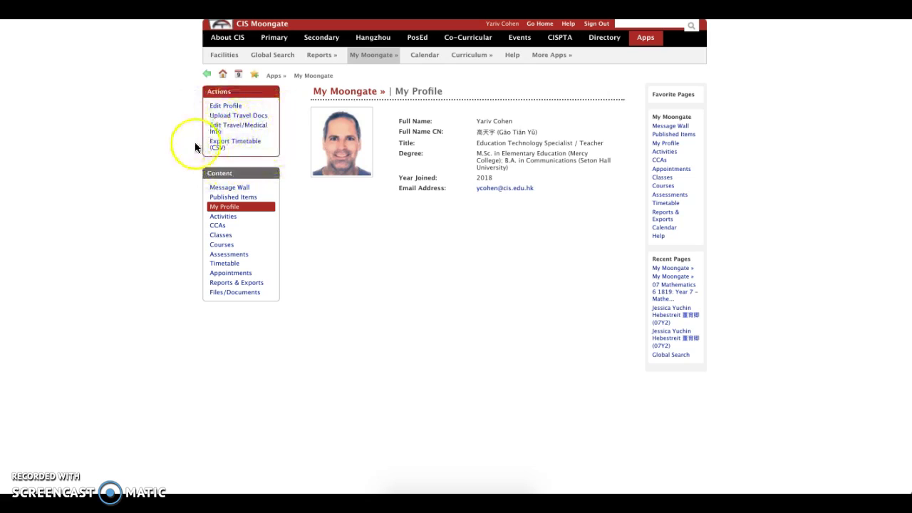
pyautogui.click(232, 146)
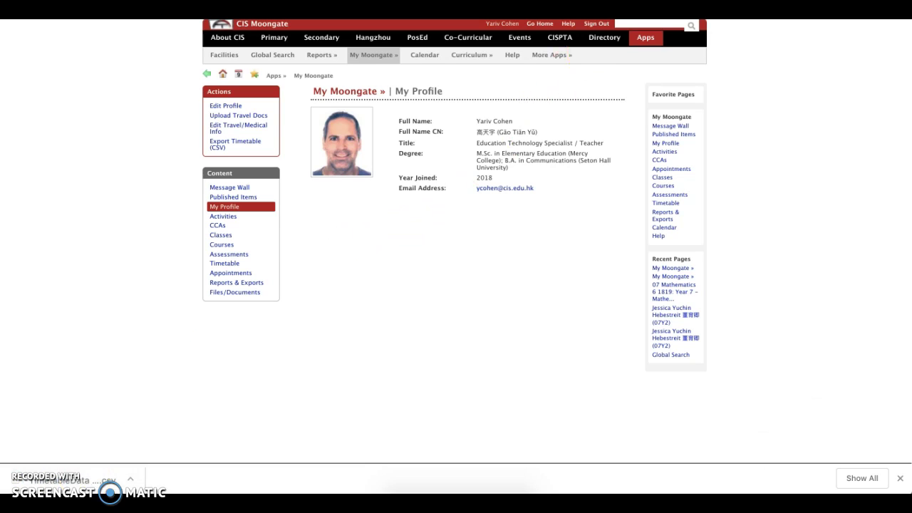
# Step: Switch back to Google Calendar, open the calendar import settings and choose Test 2 as the destination calendar
pyautogui.hotkey('ctrl', 'Tab')
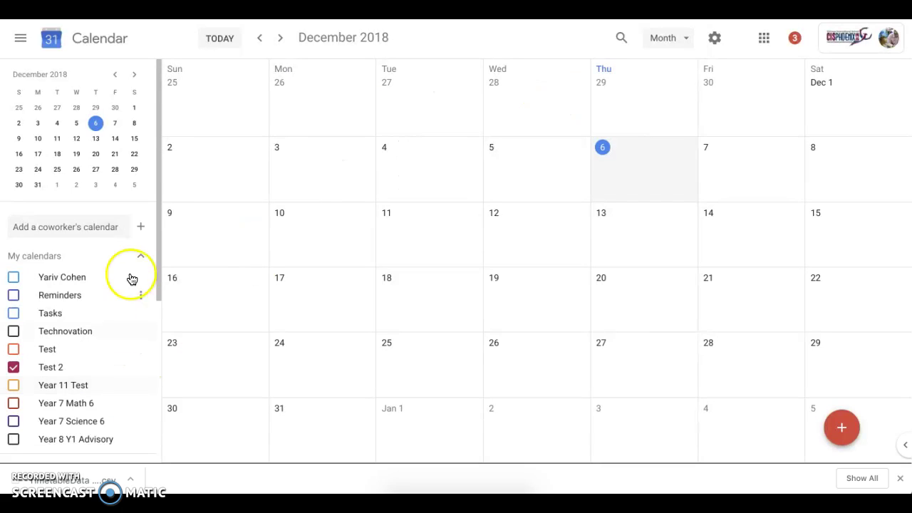
pyautogui.click(141, 229)
pyautogui.click(156, 338)
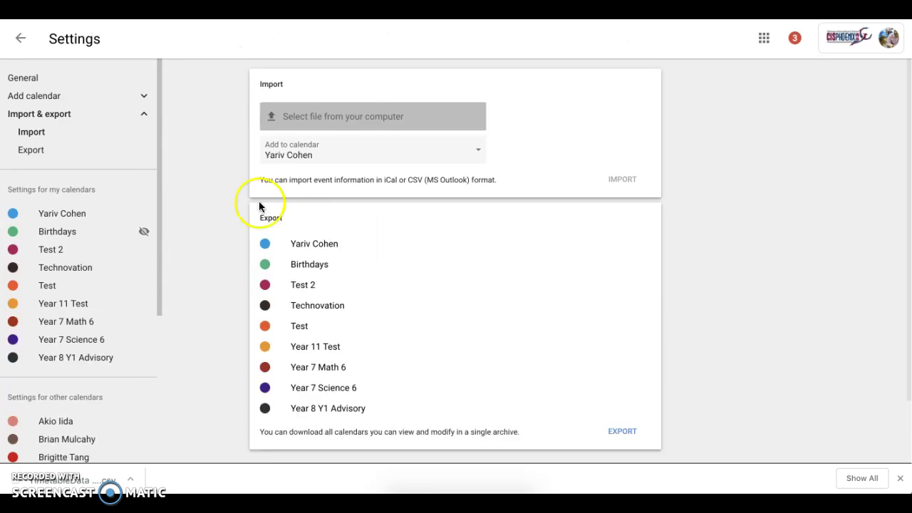
pyautogui.click(470, 153)
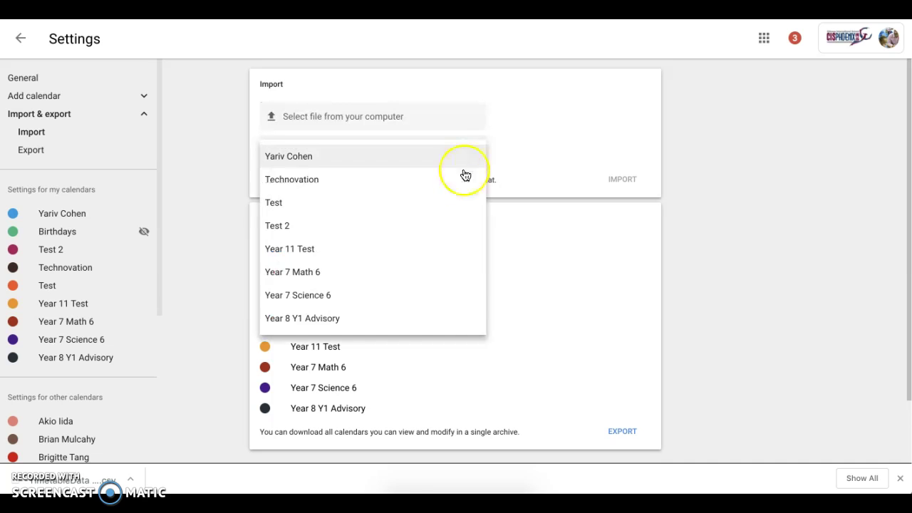
pyautogui.click(440, 222)
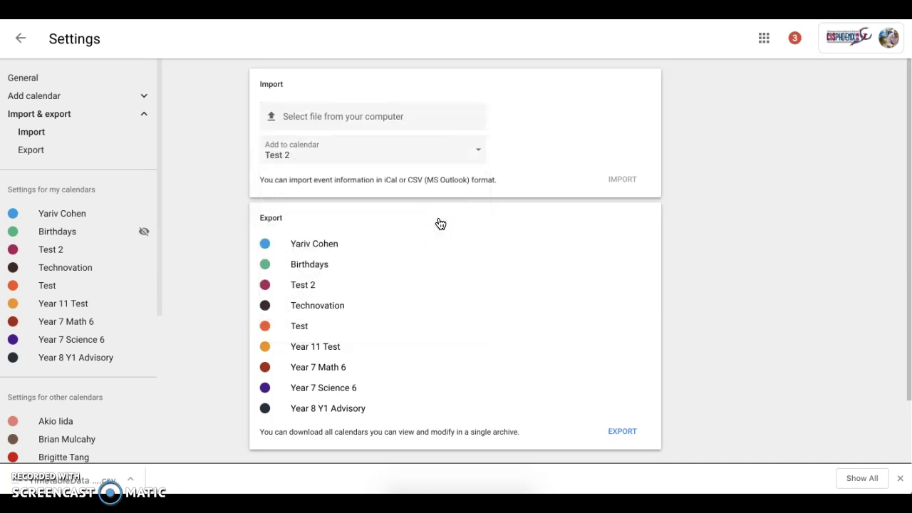
# Step: Import the file TimetableData (1).csv from Downloads into the calendar and return to the month view
pyautogui.click(406, 119)
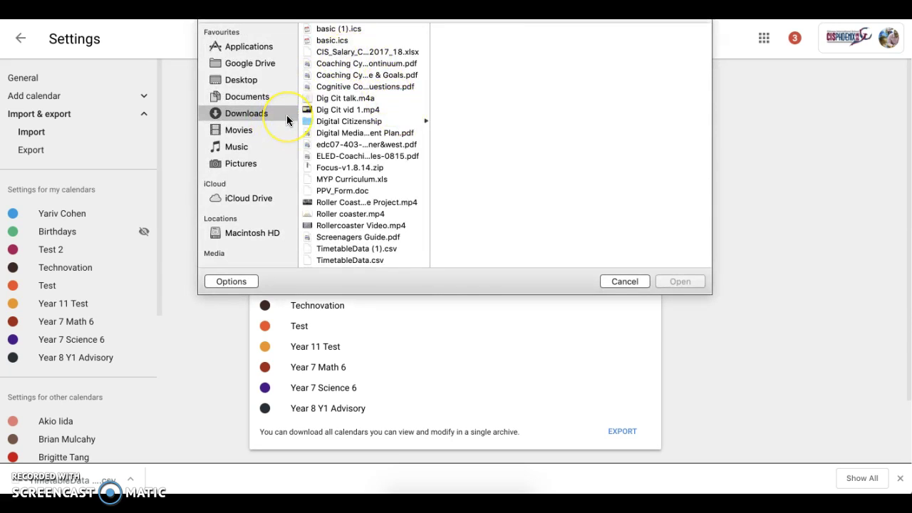
pyautogui.scroll(-2, 346, 160)
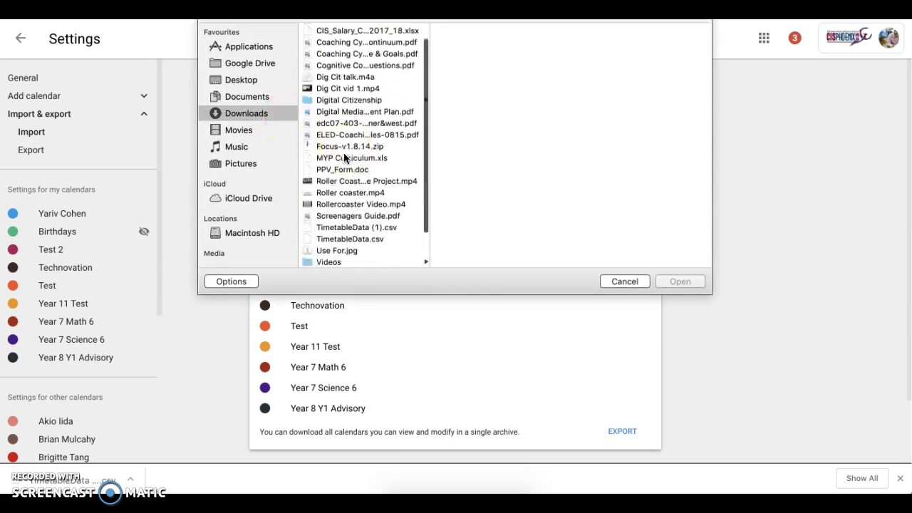
pyautogui.click(344, 227)
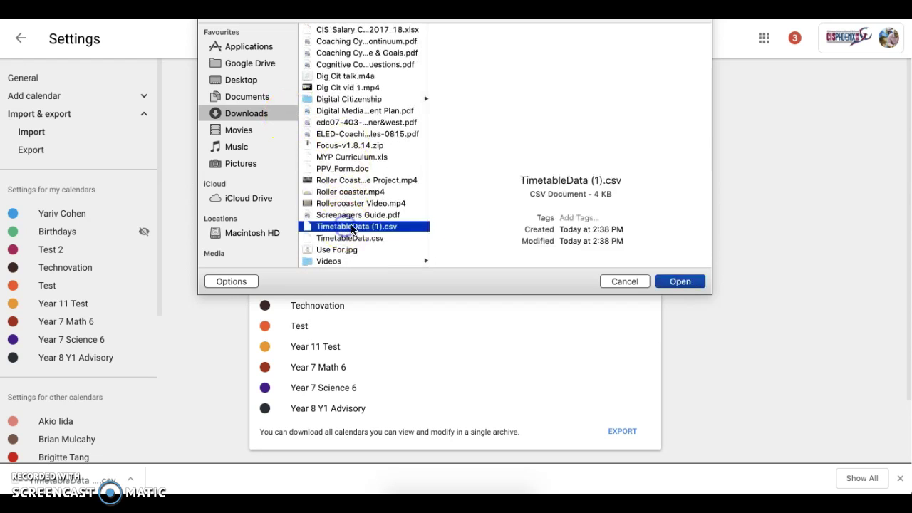
pyautogui.click(672, 282)
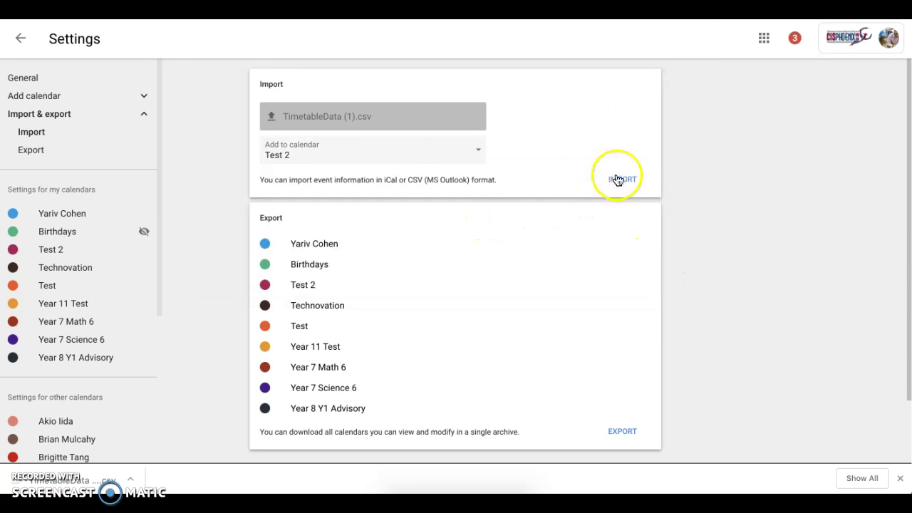
pyautogui.click(617, 179)
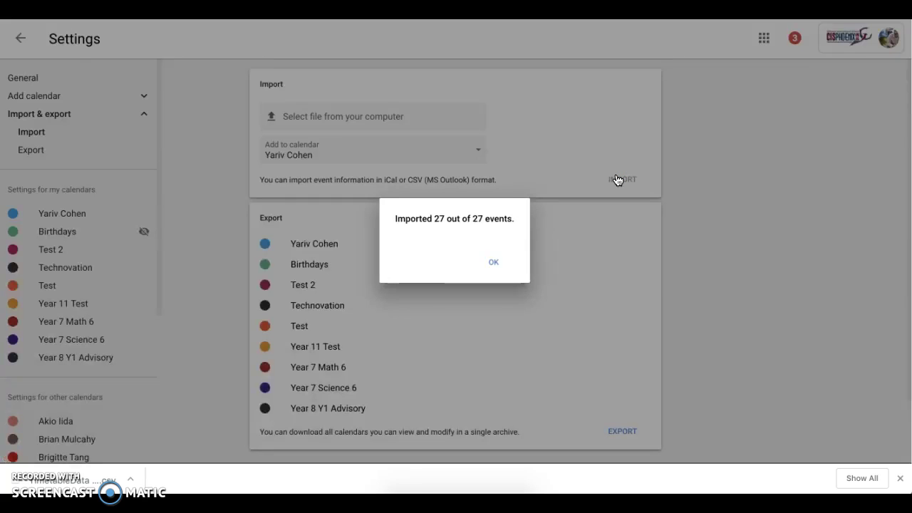
pyautogui.click(490, 264)
pyautogui.click(496, 263)
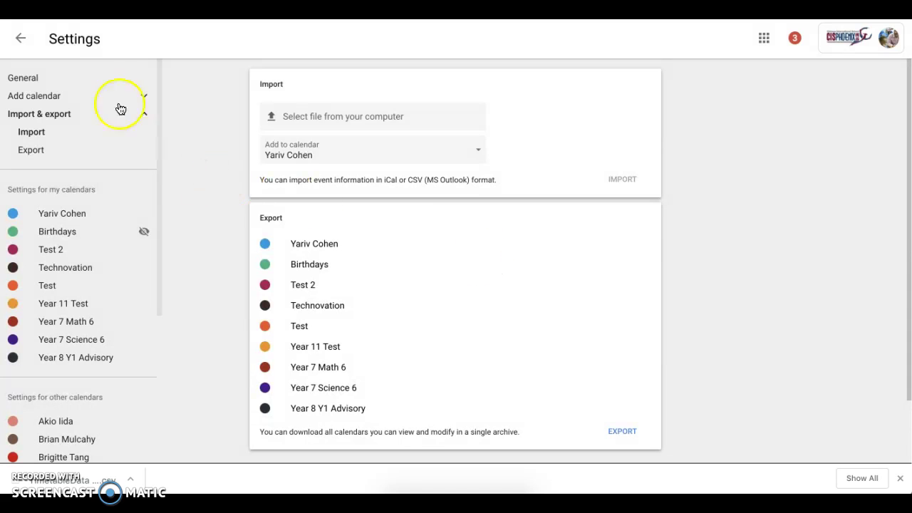
pyautogui.click(21, 38)
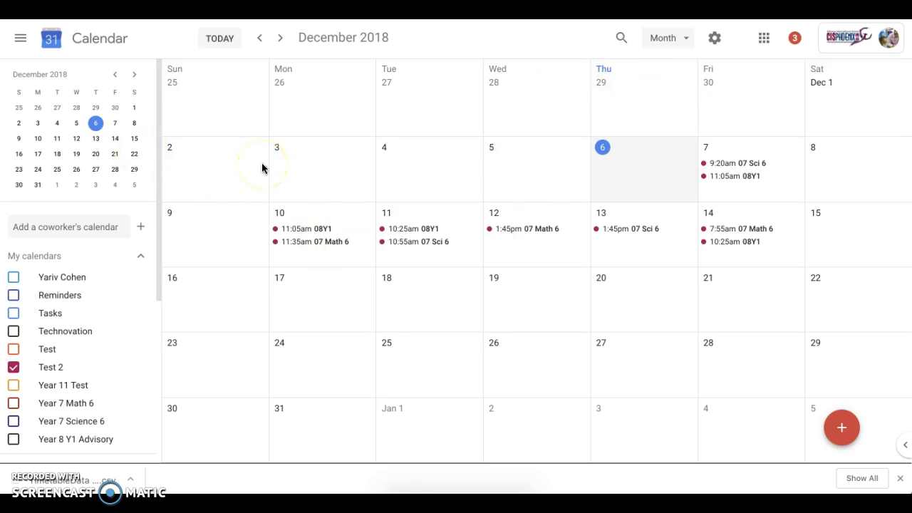
# Step: Add two coworkers' calendars to the month view and show all events for Monday, December 10
pyautogui.click(87, 233)
pyautogui.click(87, 228)
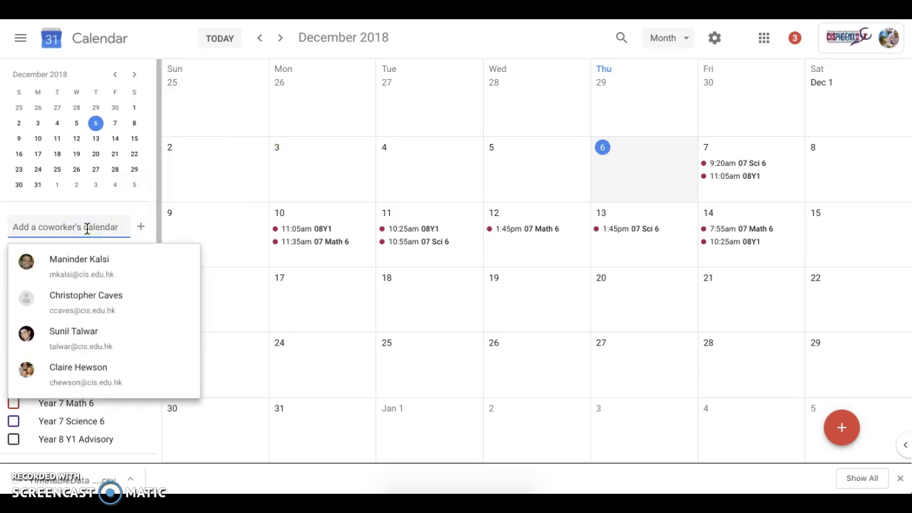
pyautogui.click(82, 262)
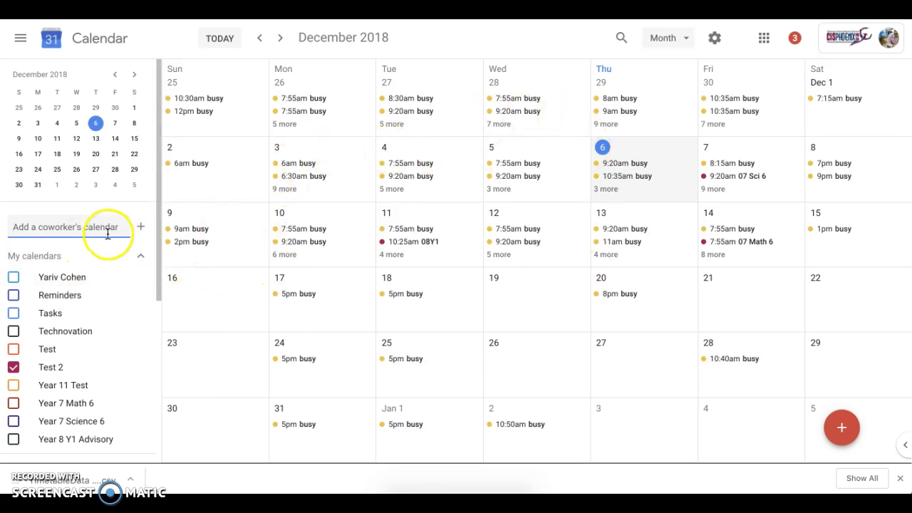
pyautogui.write('car')
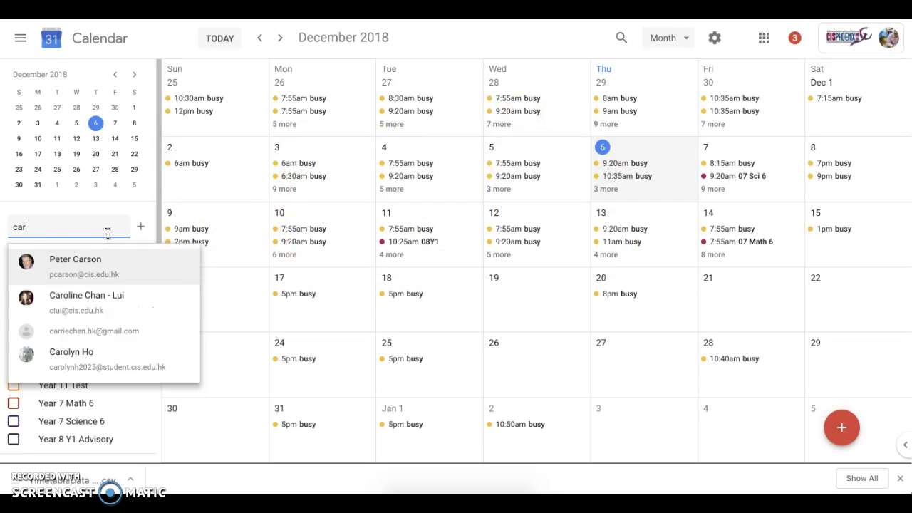
pyautogui.click(111, 300)
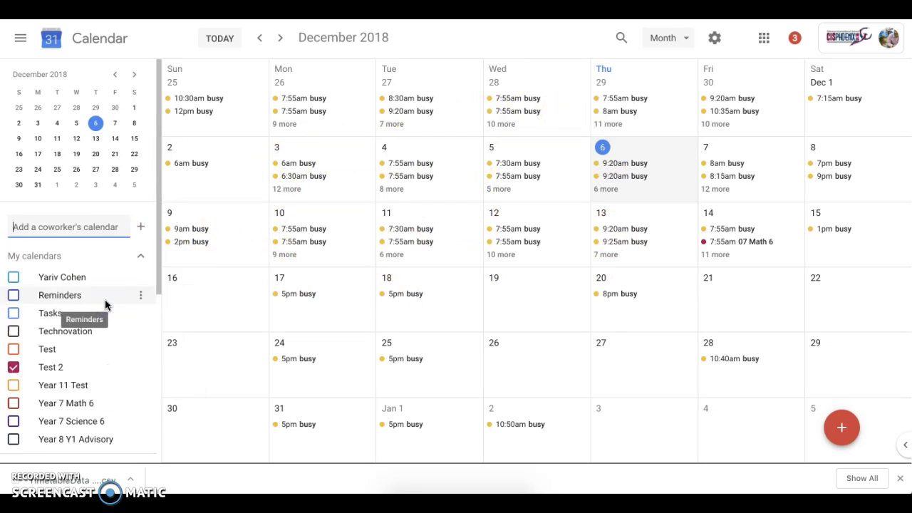
pyautogui.click(284, 255)
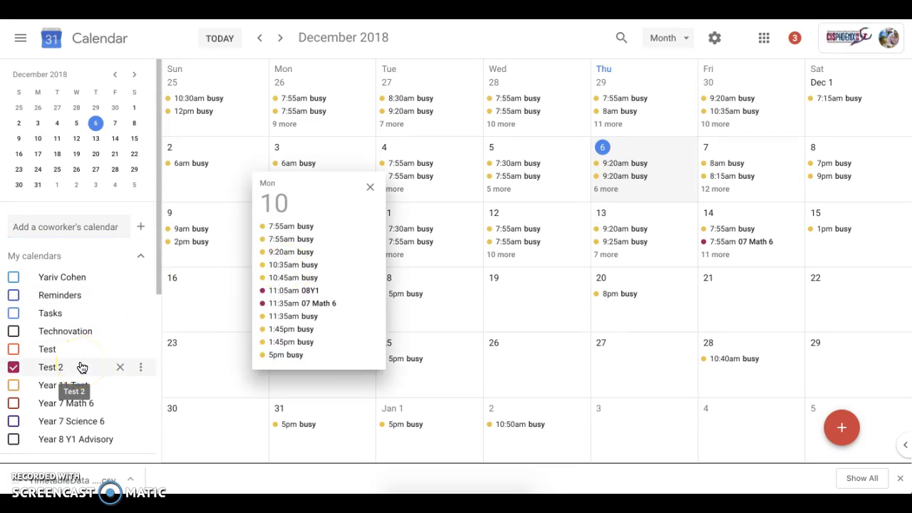
# Step: Close the December 10 event list, hide the Test 2 calendar, and recolour the second coworker's calendar maroon
pyautogui.click(370, 187)
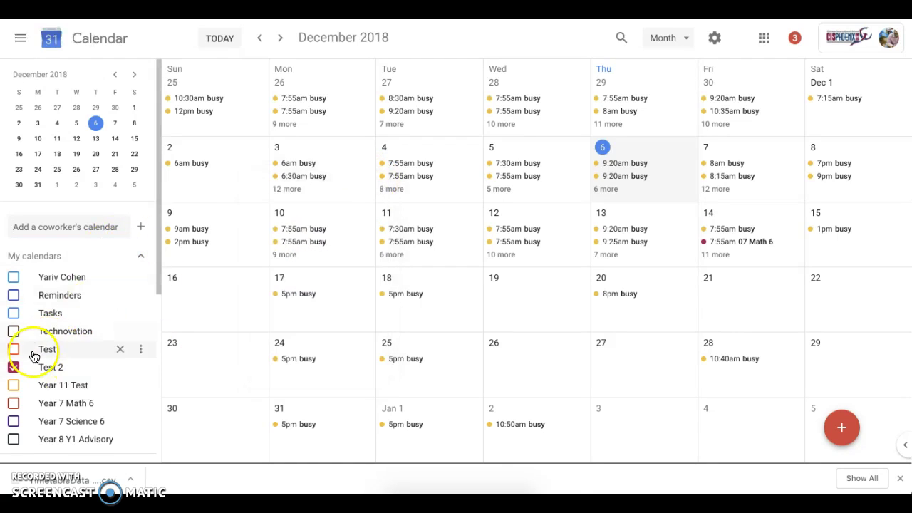
pyautogui.click(13, 367)
pyautogui.scroll(-2, 75, 346)
pyautogui.scroll(-1, 75, 347)
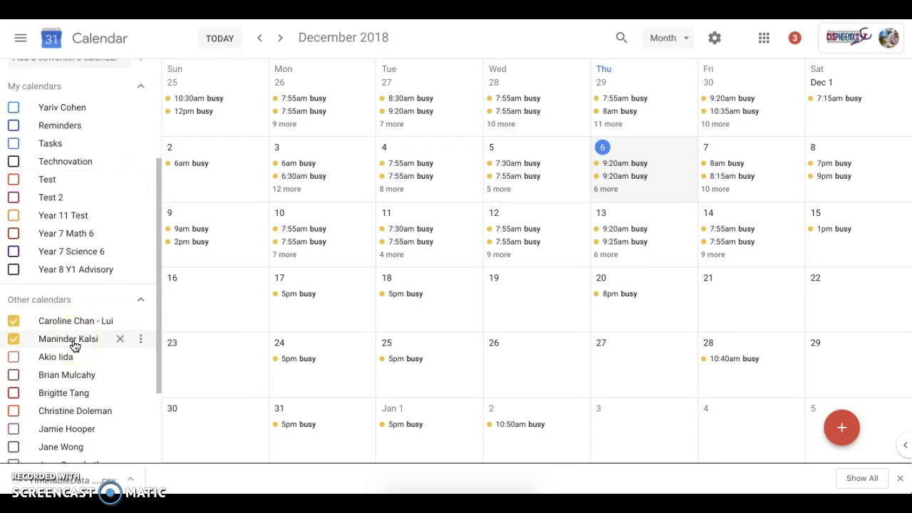
pyautogui.click(141, 339)
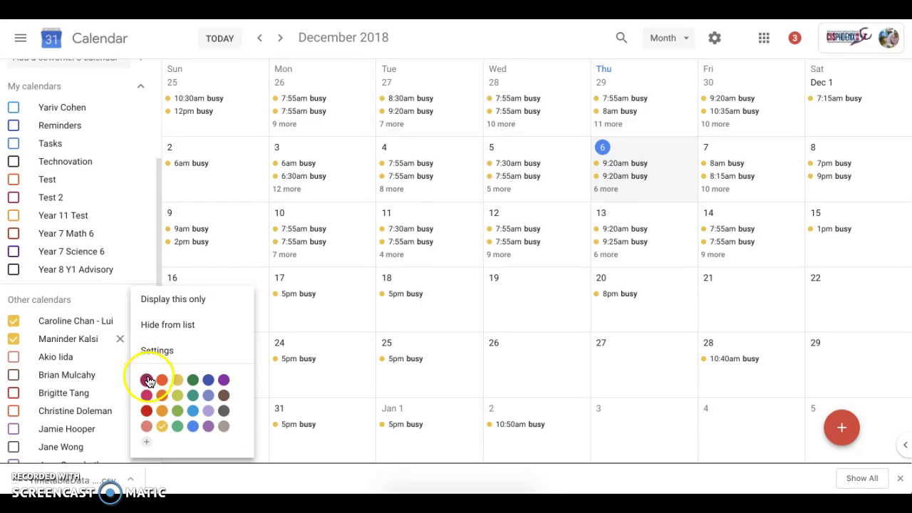
pyautogui.click(147, 380)
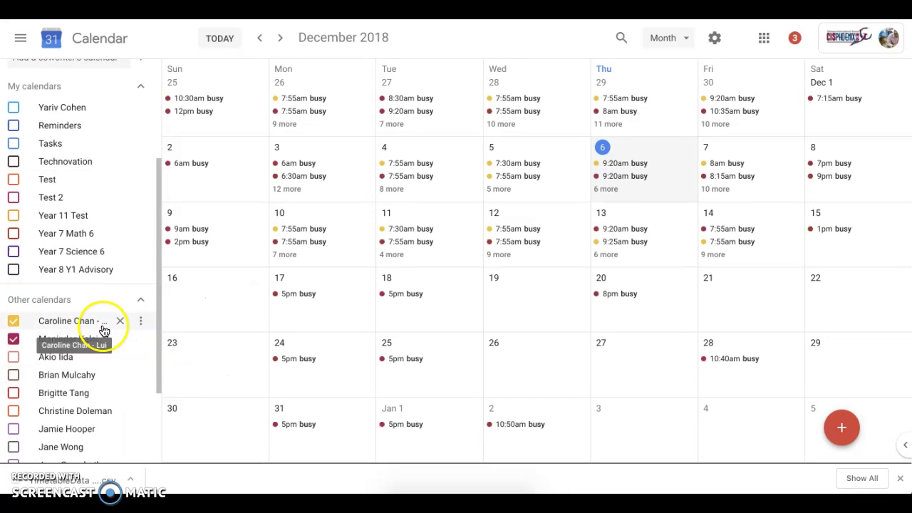
# Step: Compare both coworkers' busy times in the December 10 event list and in the day and week views, ending in month view
pyautogui.click(289, 254)
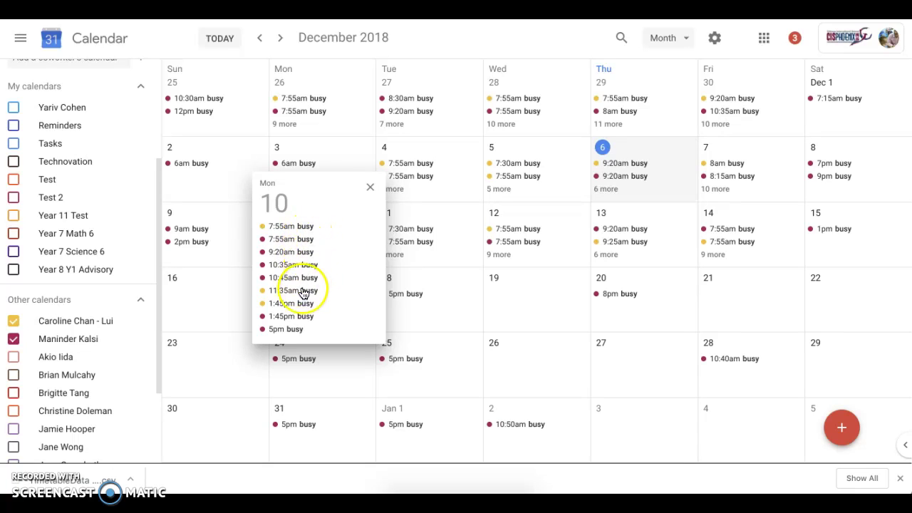
pyautogui.click(370, 187)
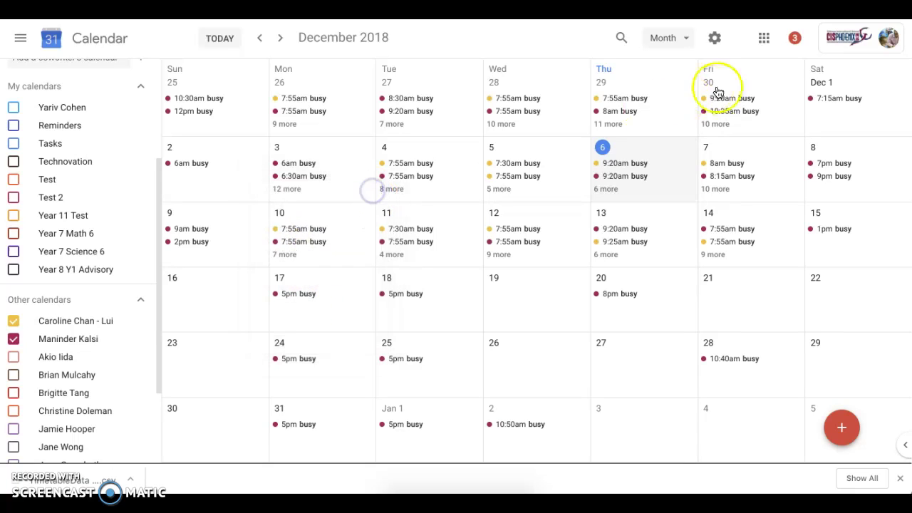
pyautogui.click(686, 40)
pyautogui.click(684, 71)
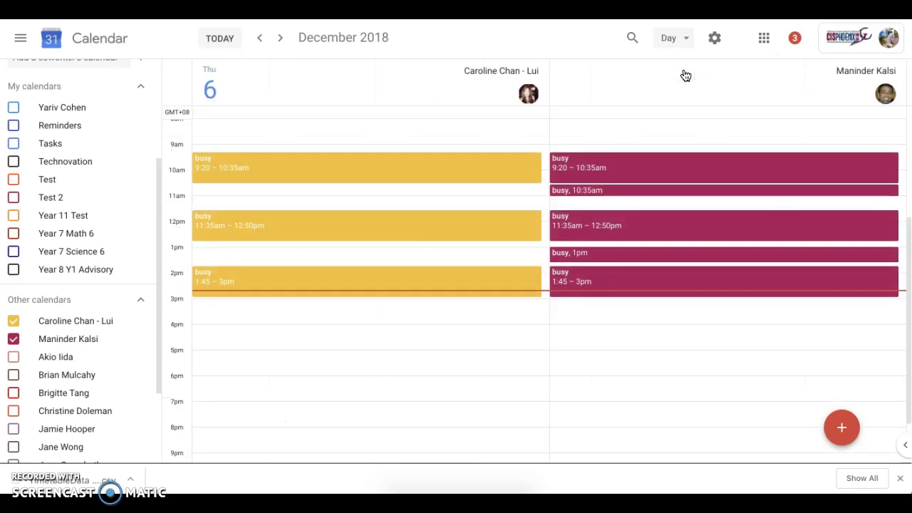
pyautogui.click(685, 45)
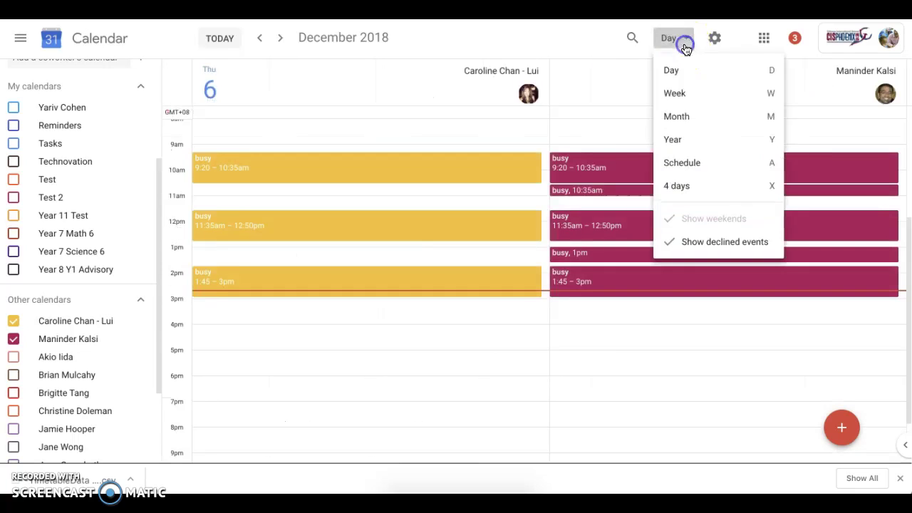
pyautogui.click(684, 94)
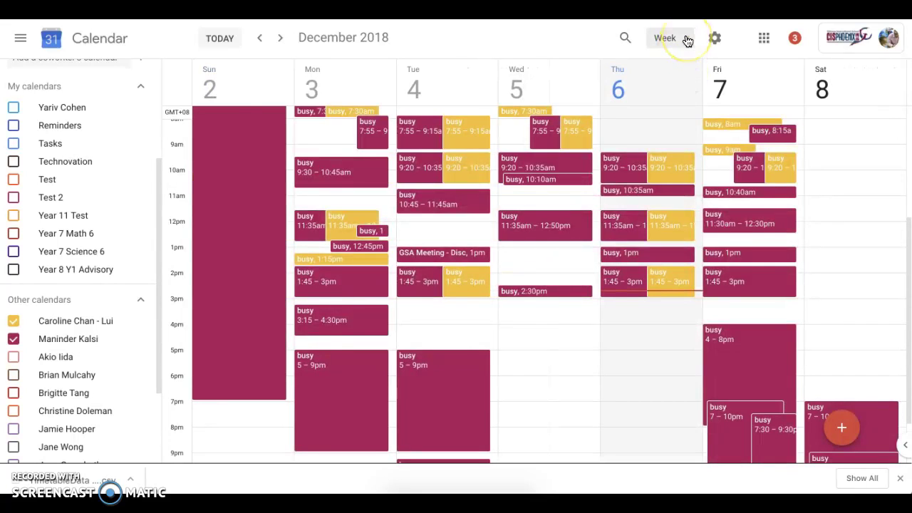
pyautogui.click(686, 39)
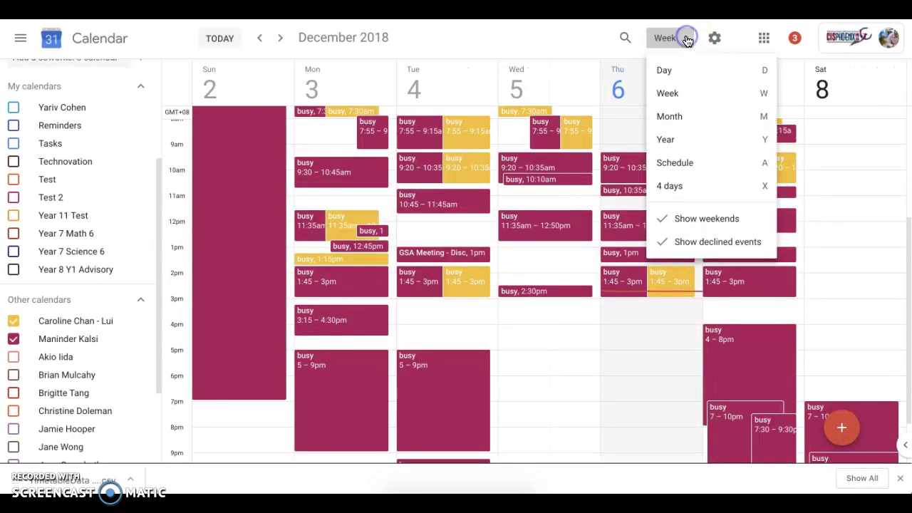
pyautogui.click(674, 120)
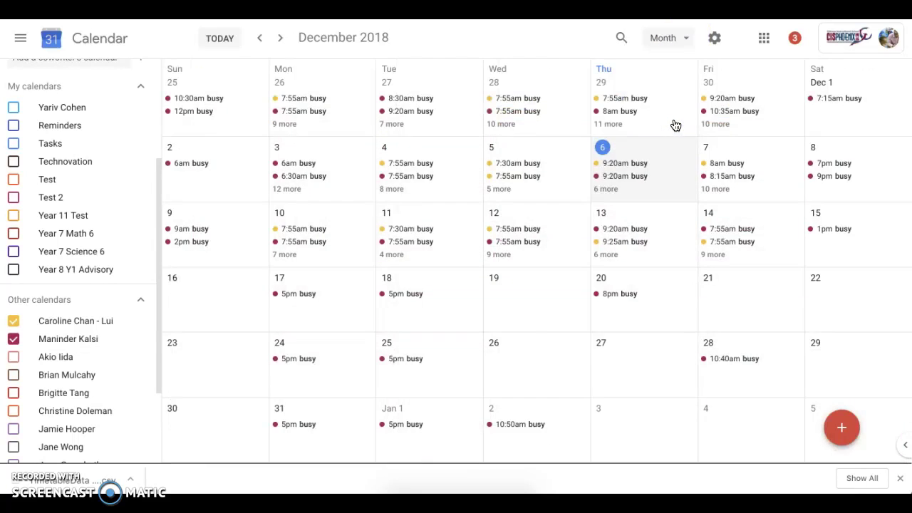
pyautogui.click(285, 255)
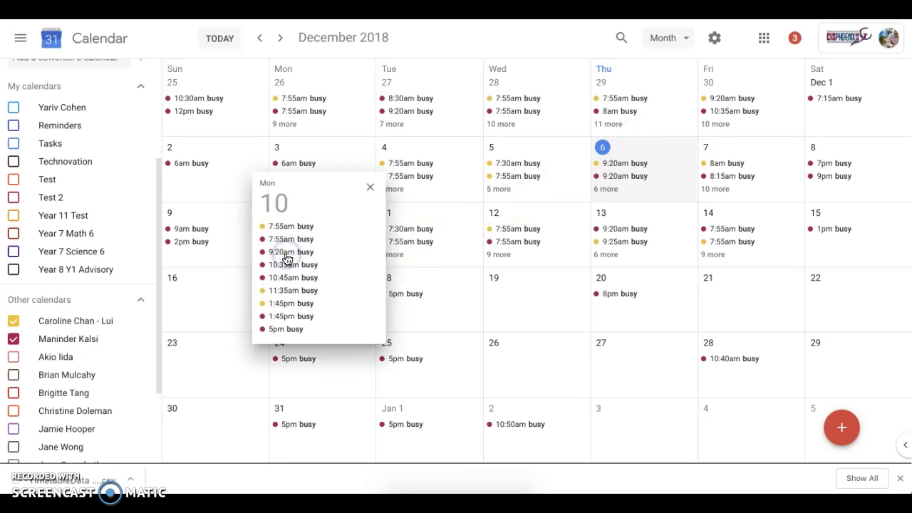
pyautogui.click(370, 195)
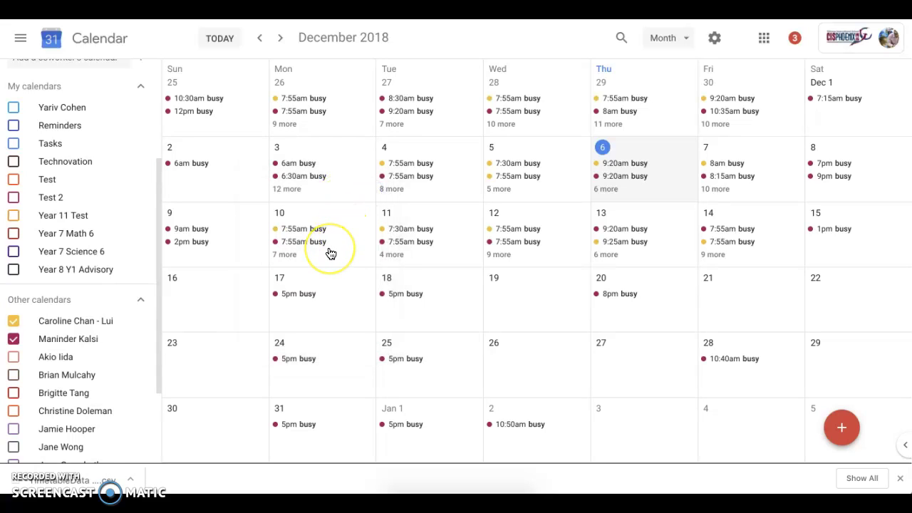
# Step: Hide both coworkers' calendars and create a December 10 event titled Calendar Screencast, opening its full event options
pyautogui.click(14, 340)
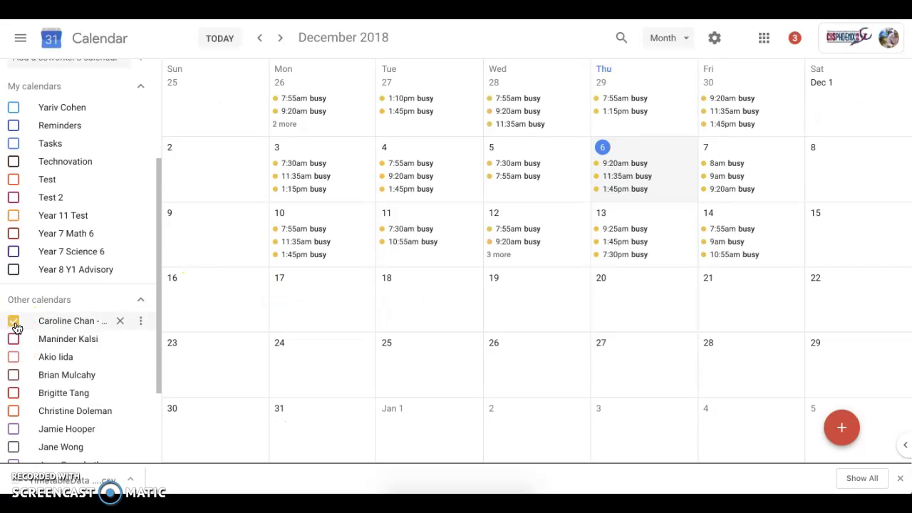
pyautogui.click(14, 321)
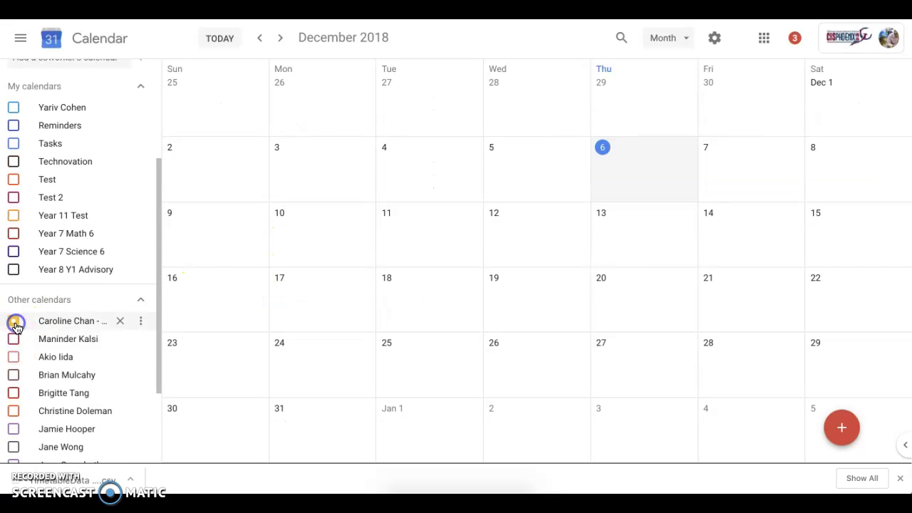
pyautogui.click(320, 250)
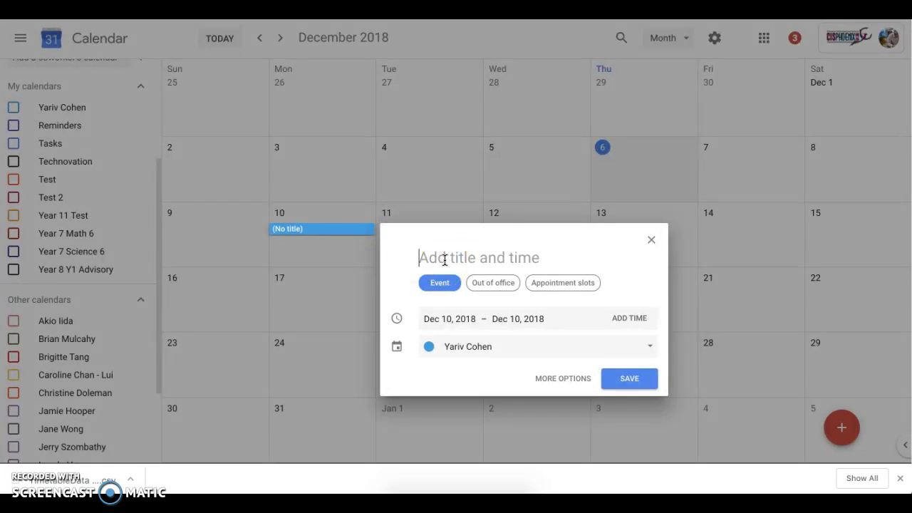
pyautogui.write('Calendar Screencast')
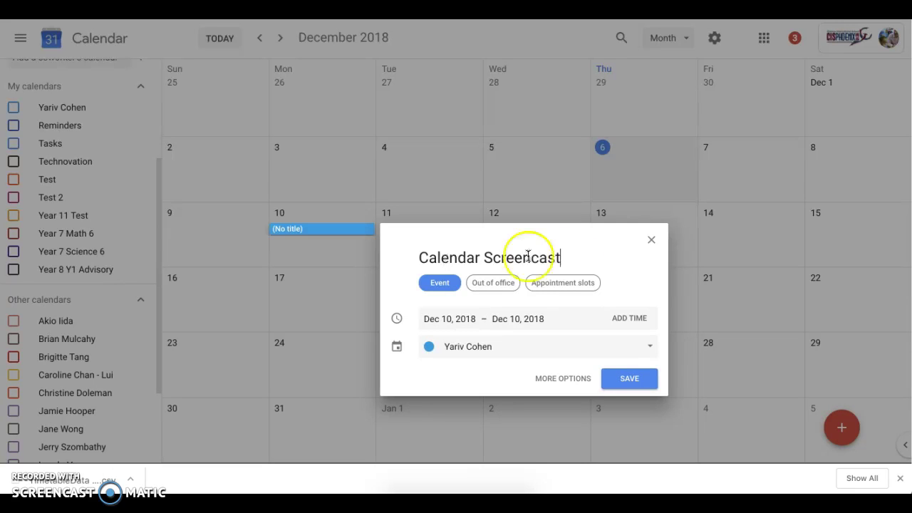
pyautogui.click(570, 384)
# Step: Search the event's guest list for "car" and add the coworker whose calendar was compared as a guest
pyautogui.click(527, 183)
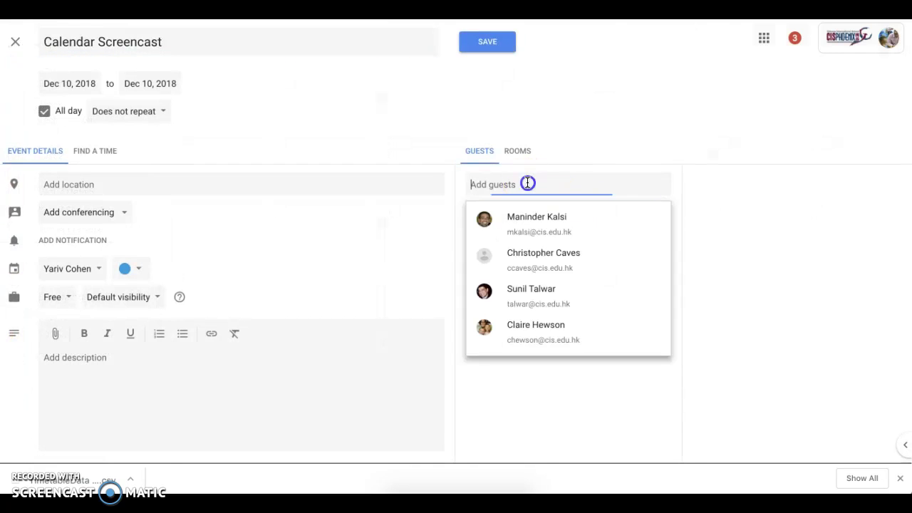
pyautogui.write('car')
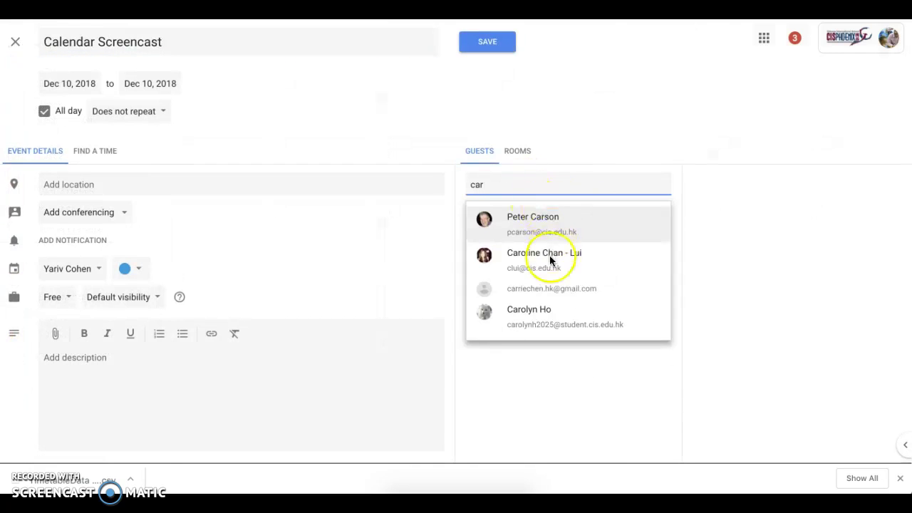
pyautogui.click(546, 263)
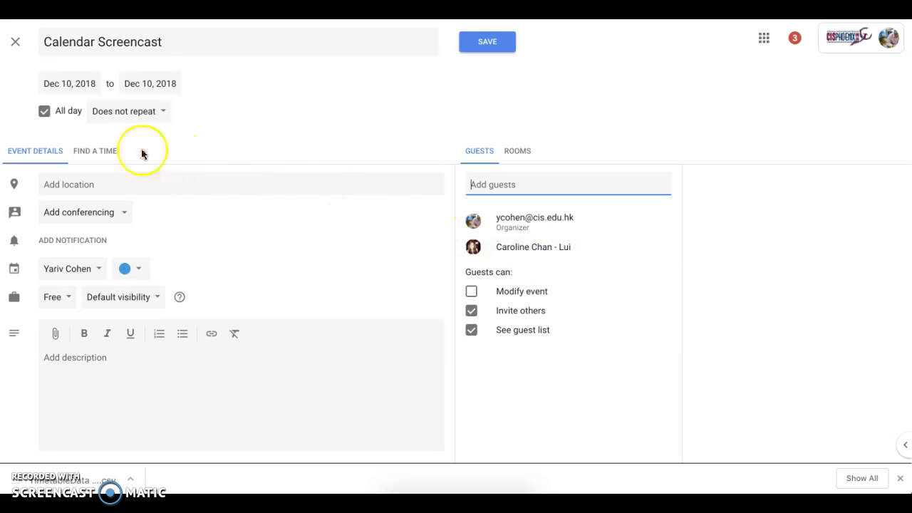
# Step: Turn off the all-day setting and use Find a Time to schedule the event on December 10 from 9:30am to 10:10am
pyautogui.click(99, 154)
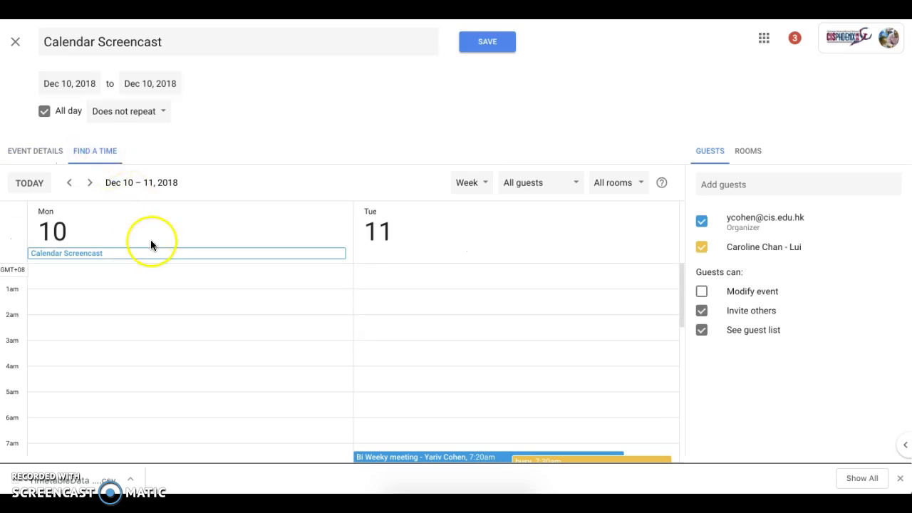
pyautogui.click(44, 113)
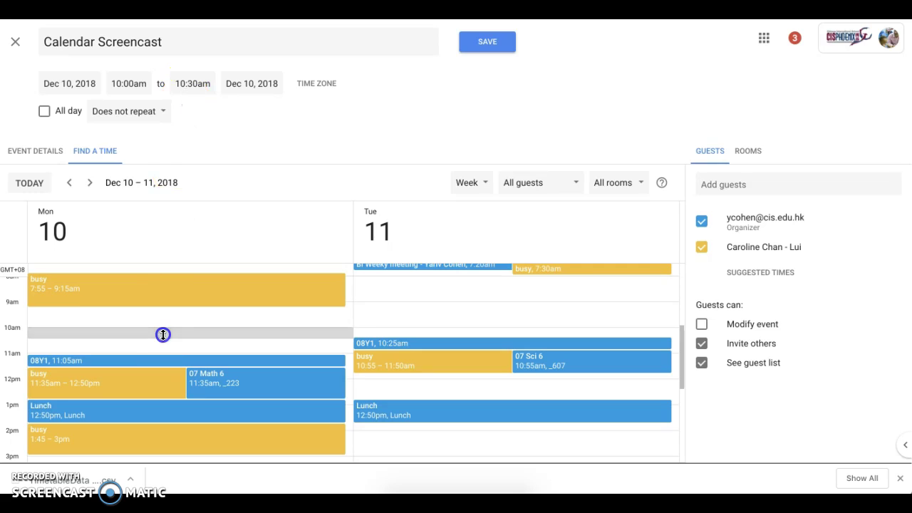
pyautogui.moveTo(166, 311); pyautogui.dragTo(165, 311)
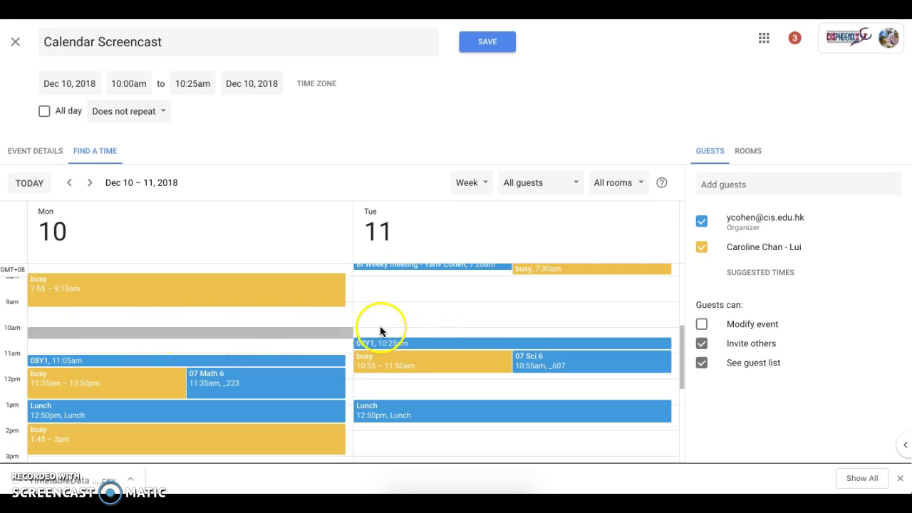
pyautogui.moveTo(396, 343)
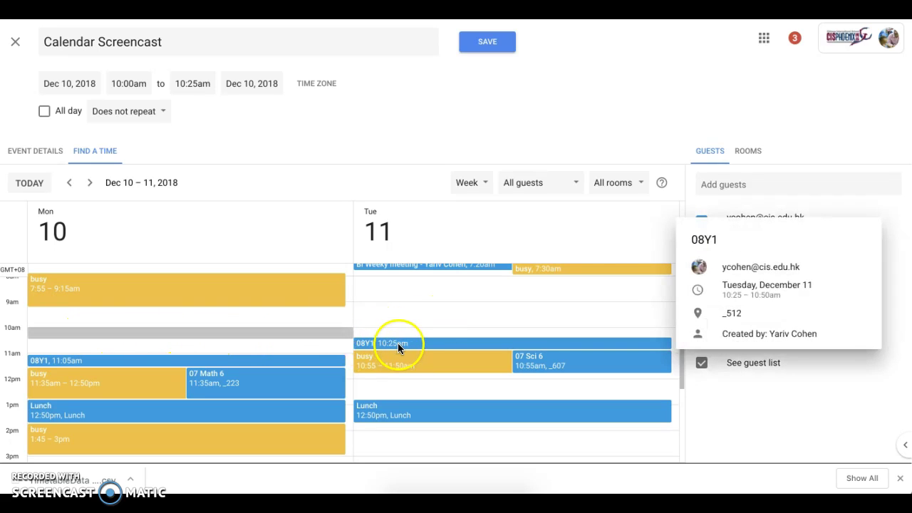
pyautogui.click(110, 314)
pyautogui.click(163, 306)
pyautogui.moveTo(162, 319); pyautogui.dragTo(231, 328)
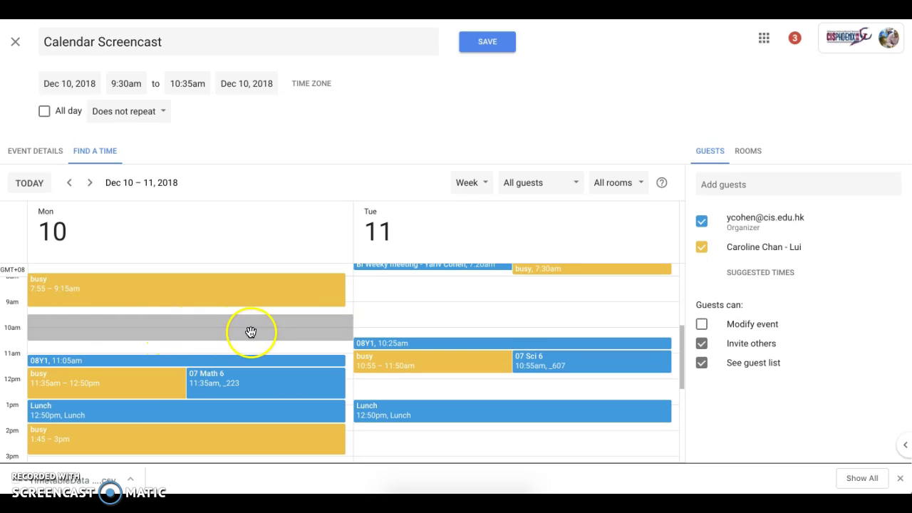
pyautogui.moveTo(238, 340); pyautogui.dragTo(235, 331)
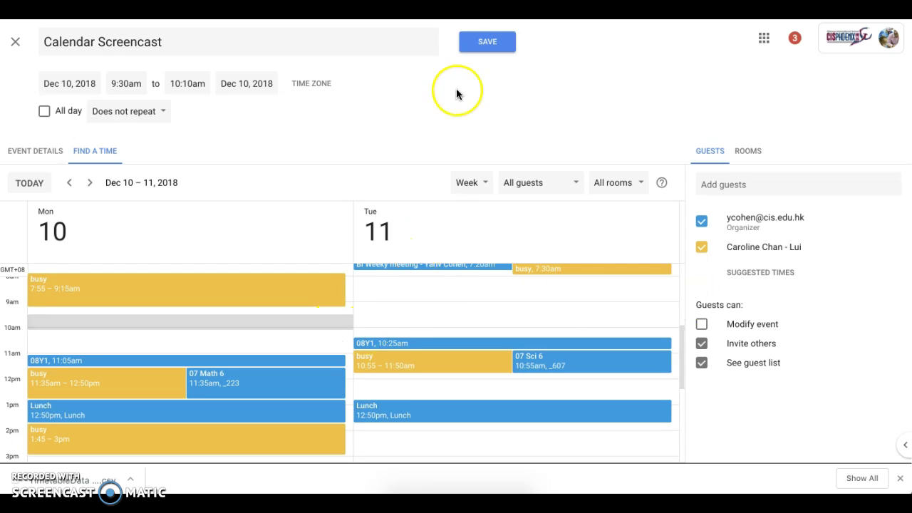
# Step: Save the Calendar Screencast event and send the invitation emails to its guests
pyautogui.click(487, 44)
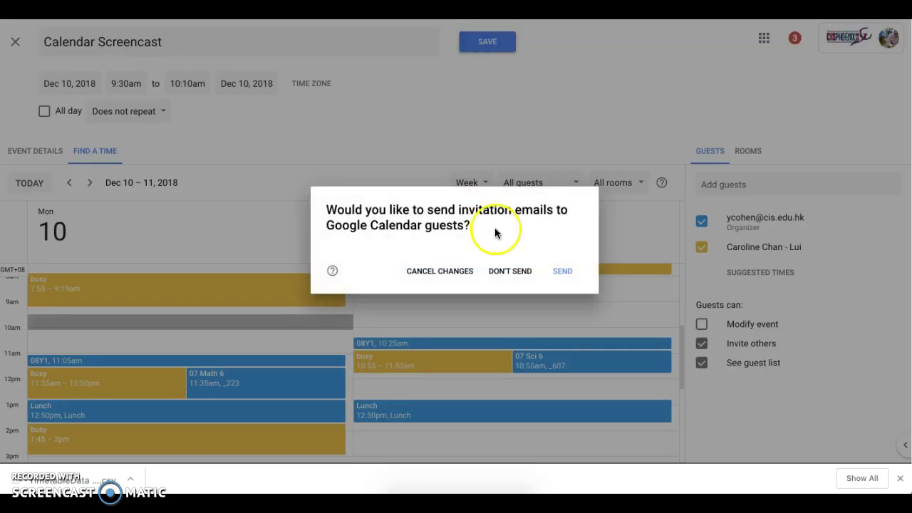
pyautogui.click(563, 272)
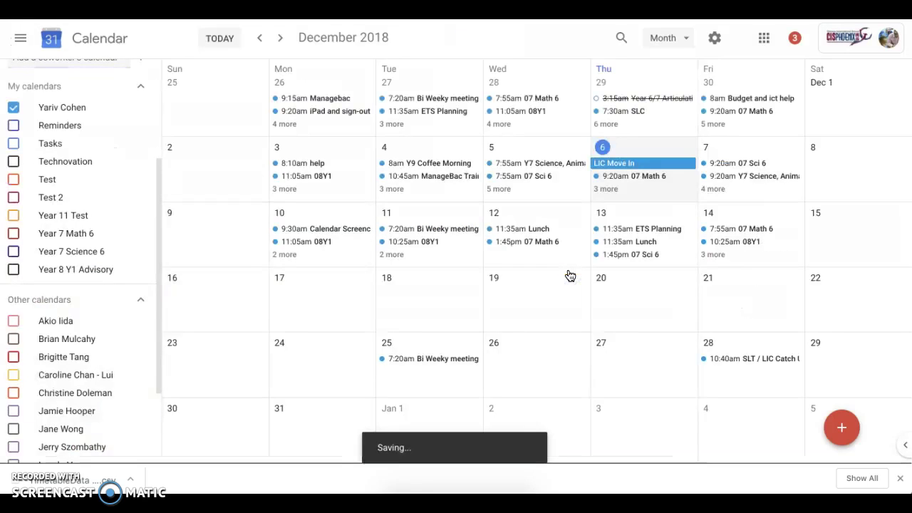
pyautogui.click(580, 266)
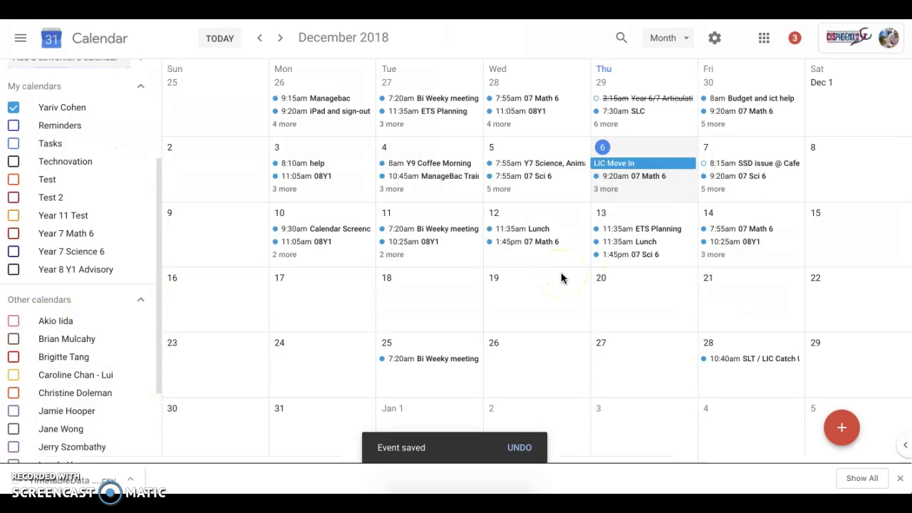
# Step: Open the Calendar Screencast event from the December 10 list and examine its guest responses and expanded reply options
pyautogui.click(612, 190)
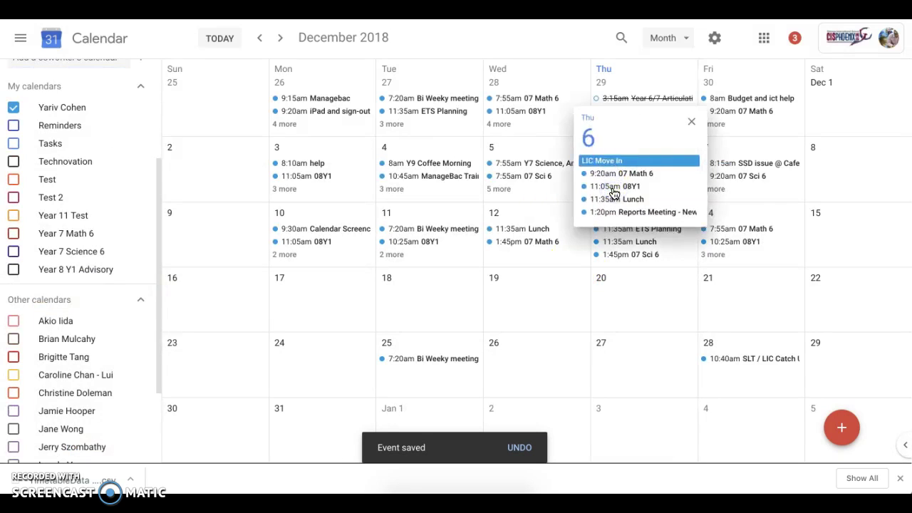
pyautogui.click(285, 254)
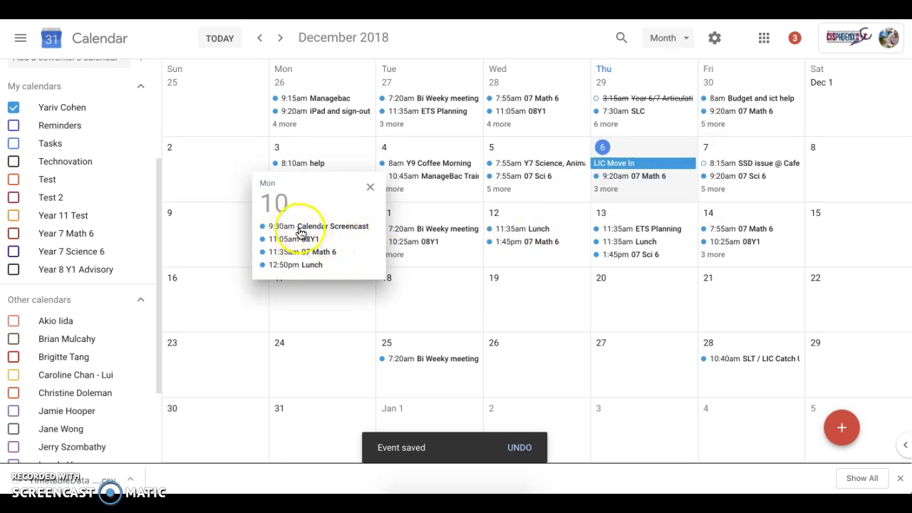
pyautogui.click(320, 229)
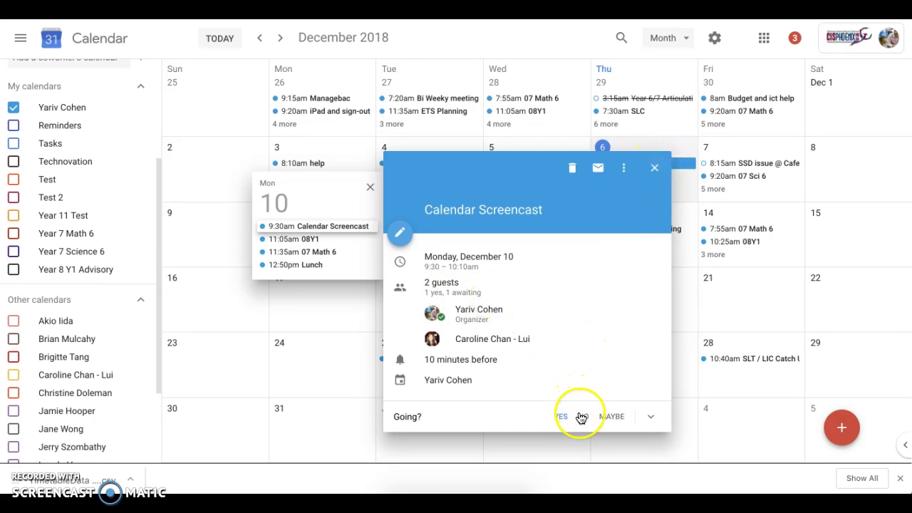
pyautogui.click(645, 417)
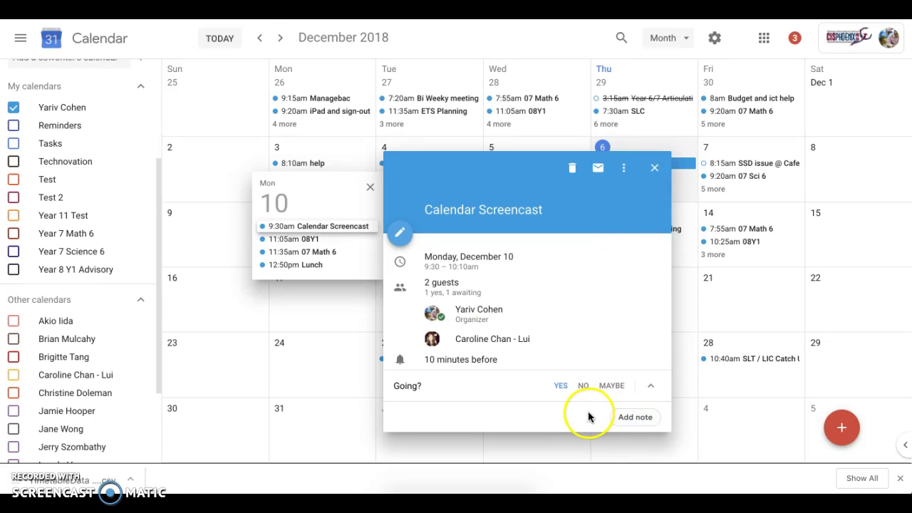
# Step: Edit the Calendar Screencast event on December 10, set its location to Room 211, and save the change
pyautogui.click(400, 233)
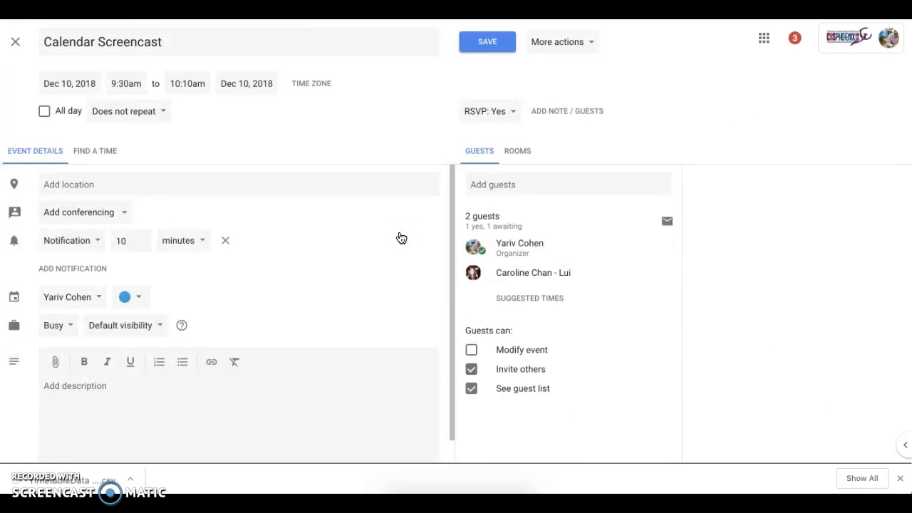
pyautogui.click(149, 183)
pyautogui.write('Room ')
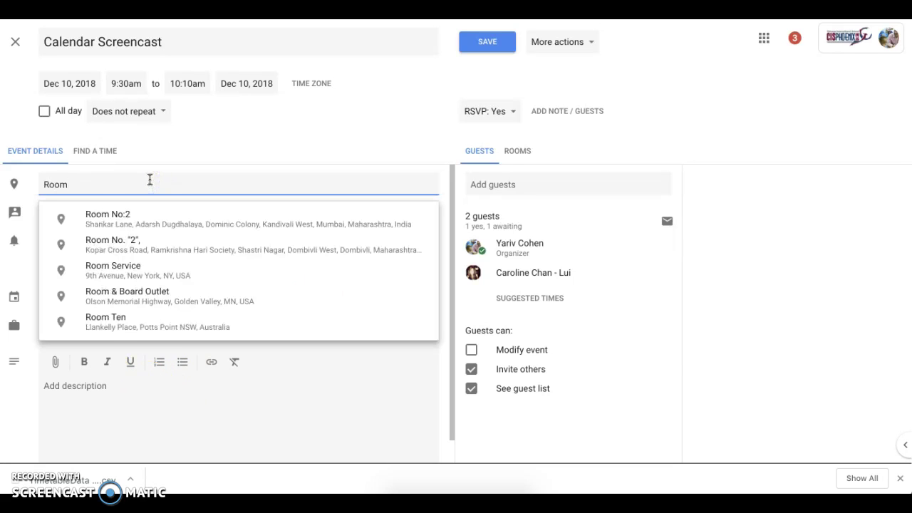
pyautogui.write('211')
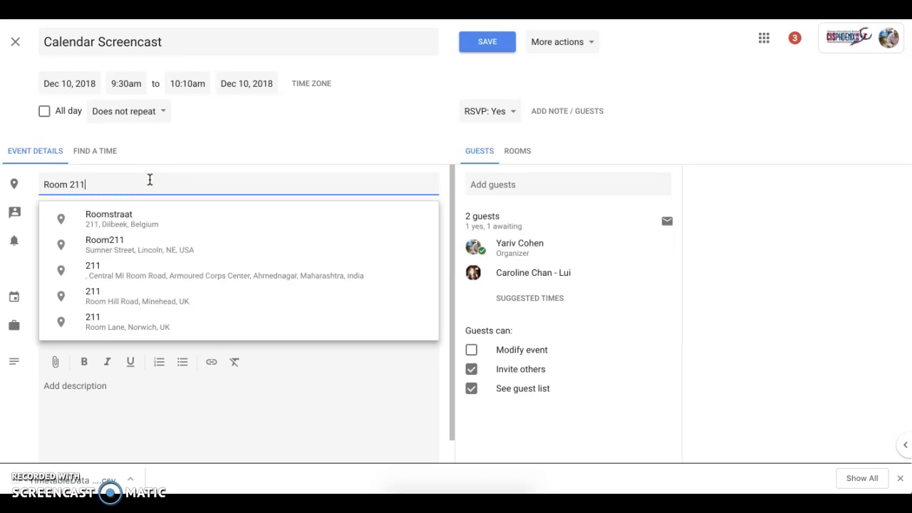
pyautogui.click(237, 417)
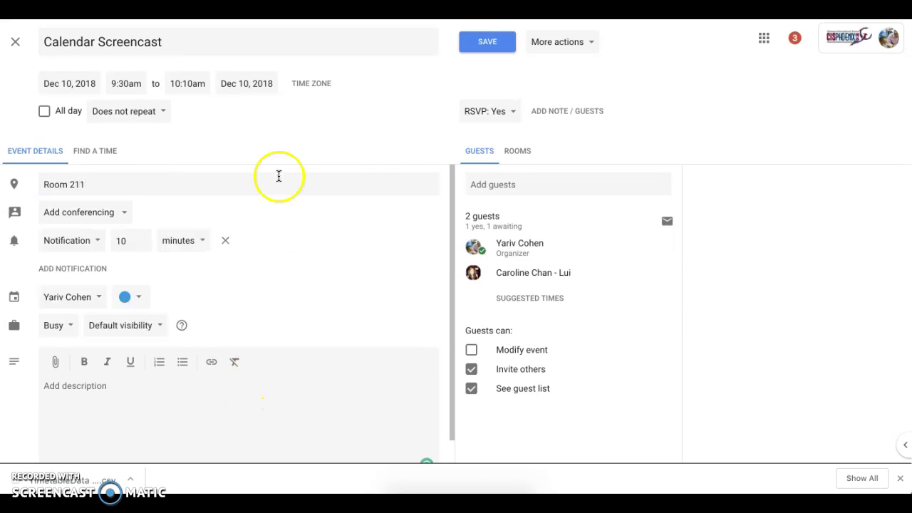
pyautogui.click(496, 41)
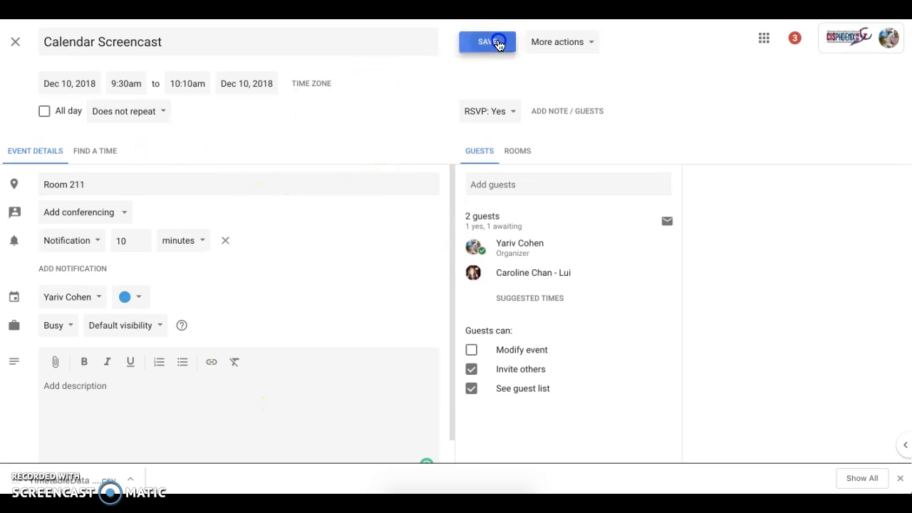
pyautogui.click(563, 301)
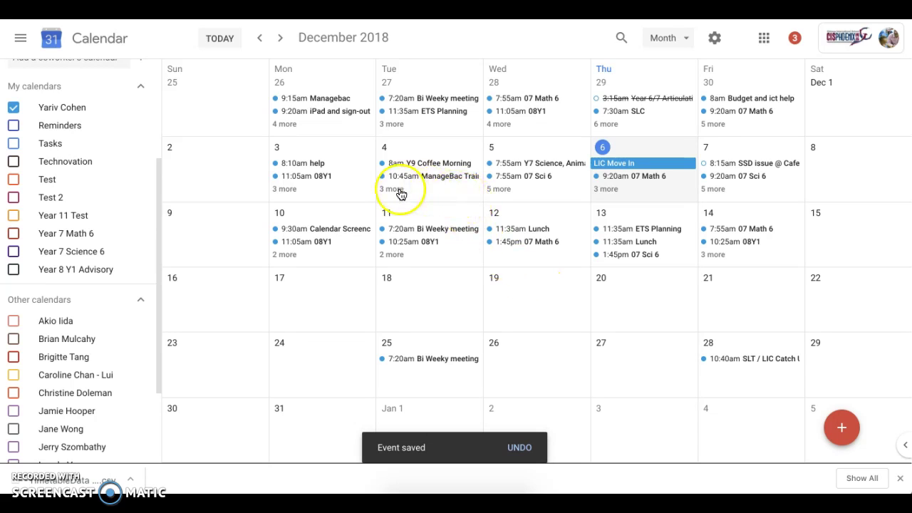
# Step: Show the invited coworker's calendar alongside your own and examine the full list of December 10 entries
pyautogui.scroll(1, 40, 239)
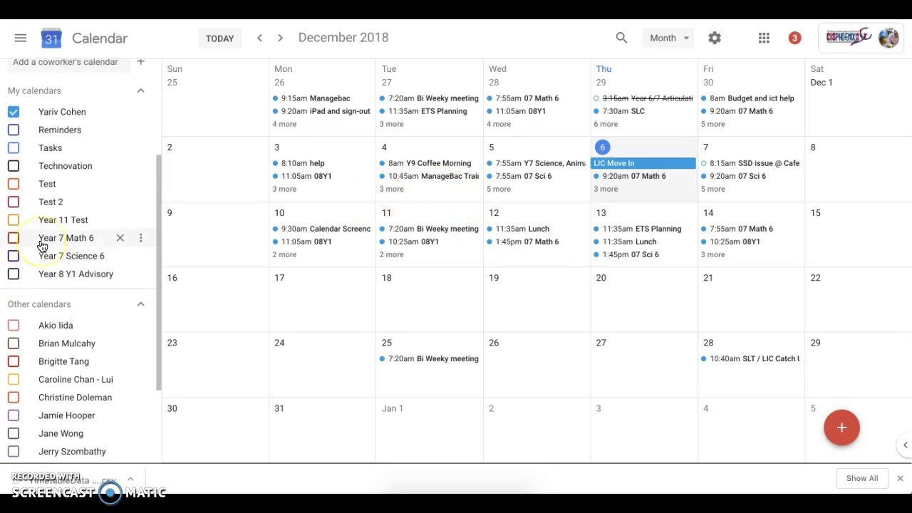
pyautogui.scroll(-3, 41, 245)
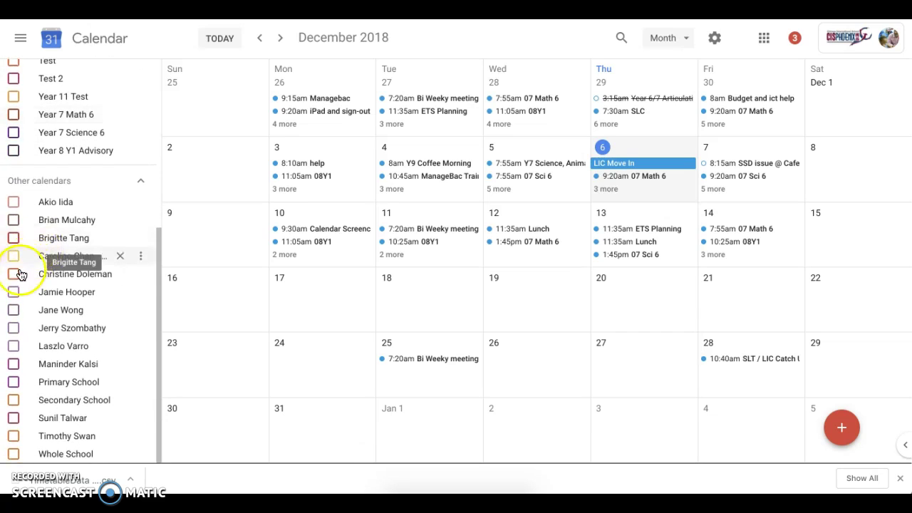
pyautogui.click(13, 256)
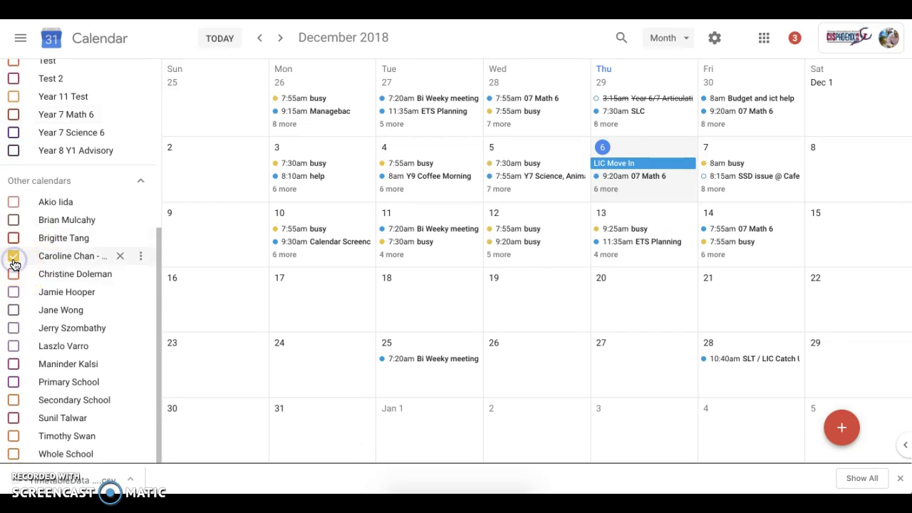
pyautogui.click(284, 254)
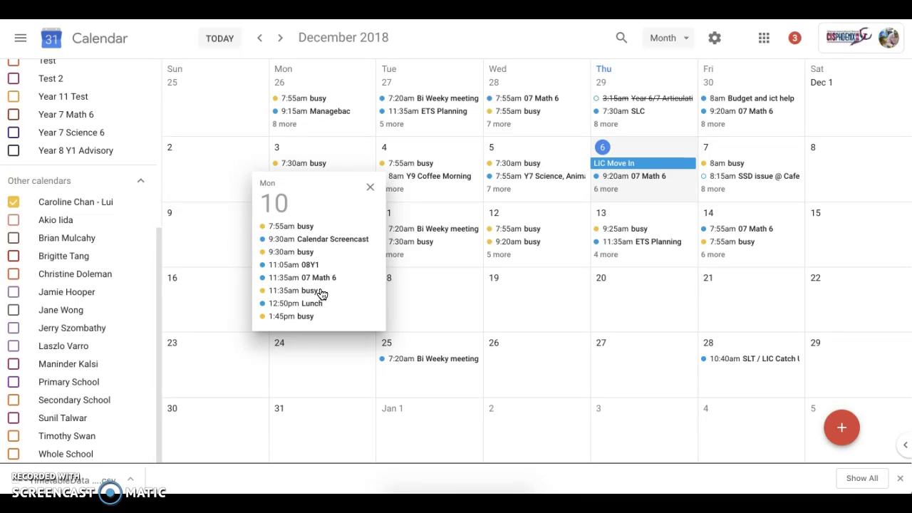
pyautogui.click(369, 186)
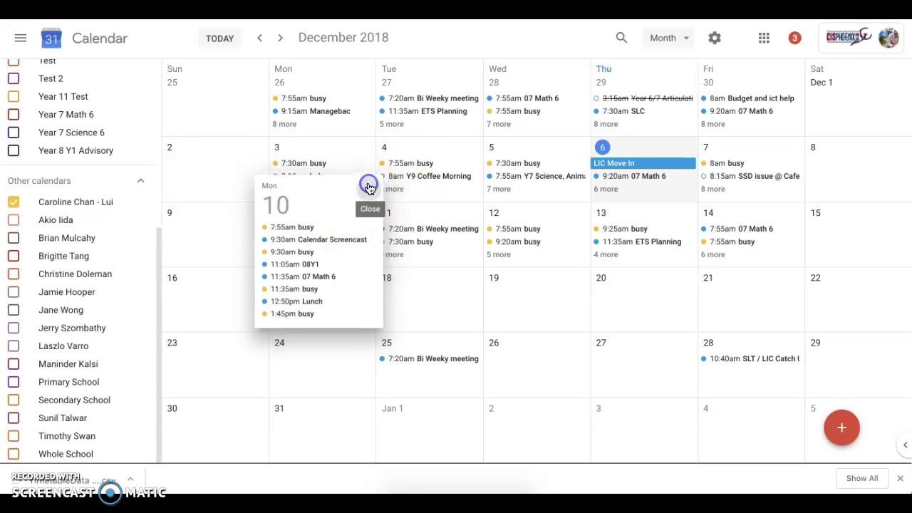